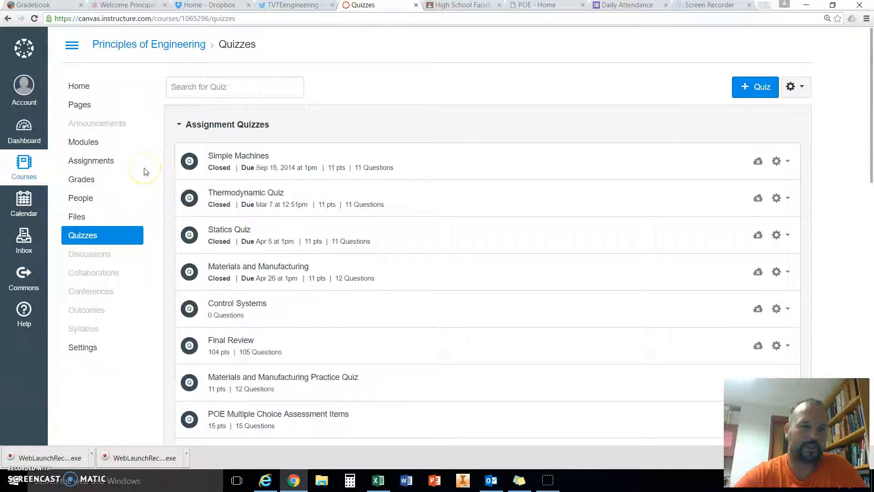
Go to the course's question banks and open the "112 Simple Machine Practice" bank
{"action": "left_click", "coordinate": [132, 236]}
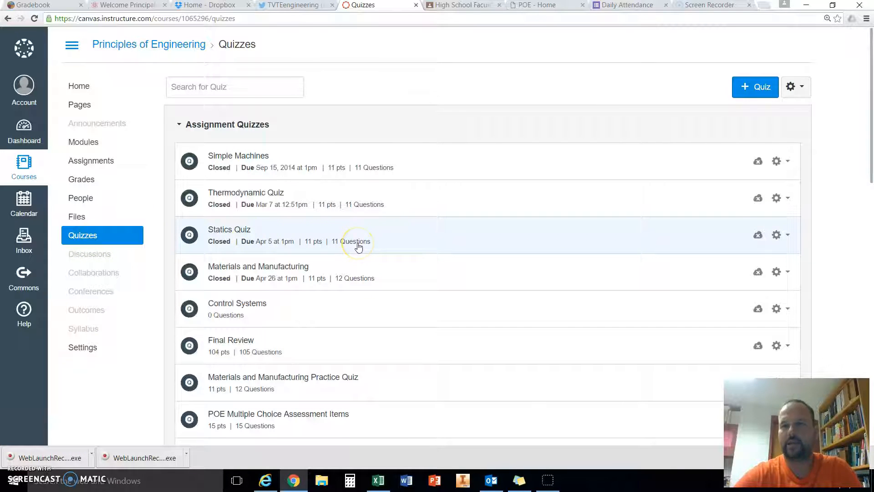
{"action": "left_click", "coordinate": [792, 88]}
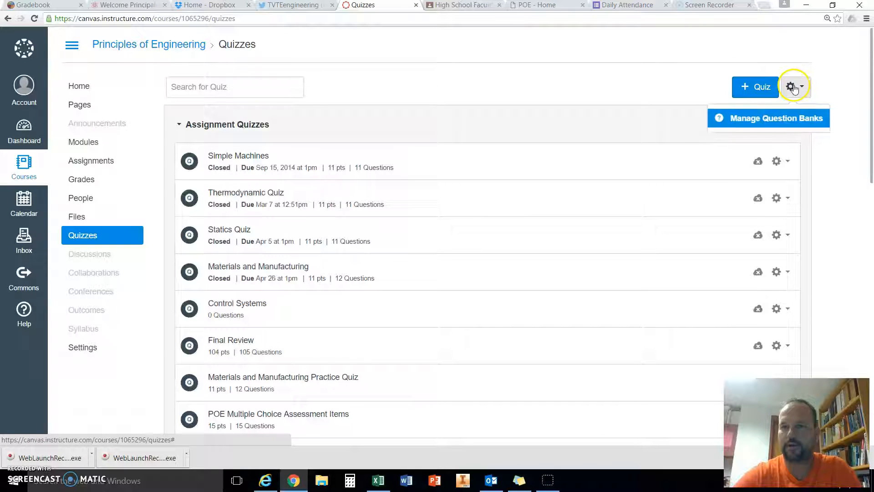
{"action": "left_click", "coordinate": [782, 125]}
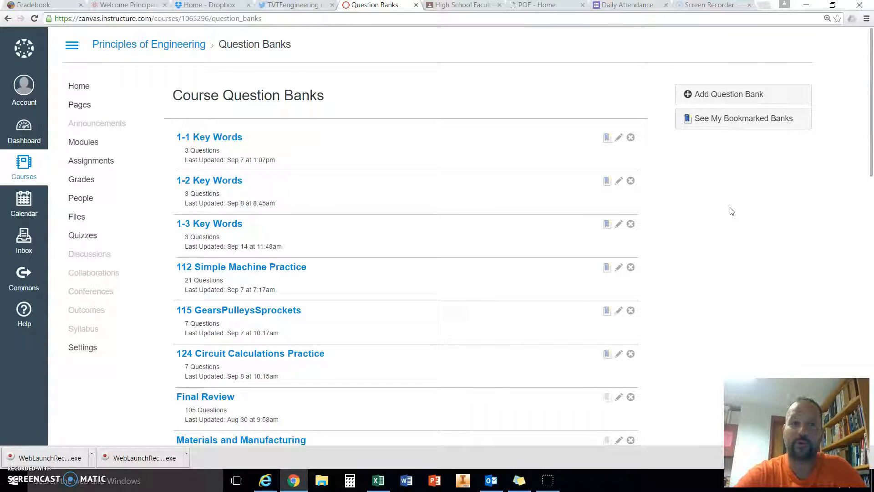
{"action": "scroll", "coordinate": [381, 275], "scroll_direction": "down", "scroll_amount": 2}
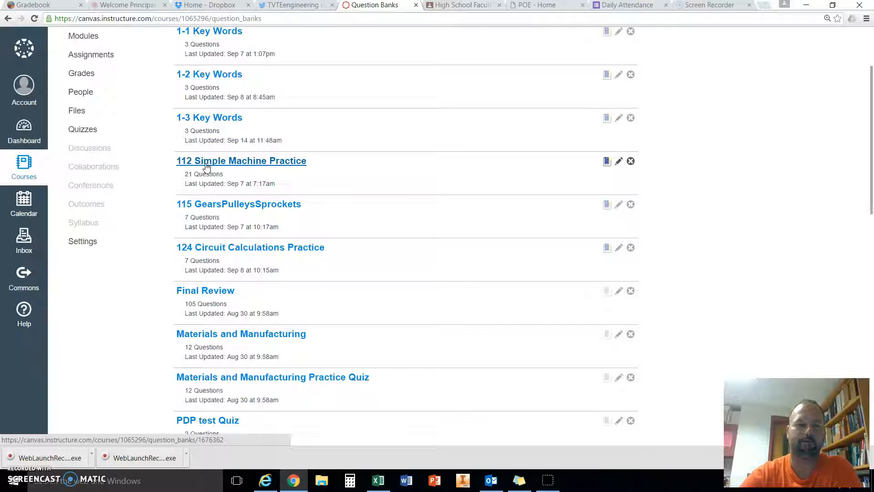
{"action": "left_click", "coordinate": [197, 163]}
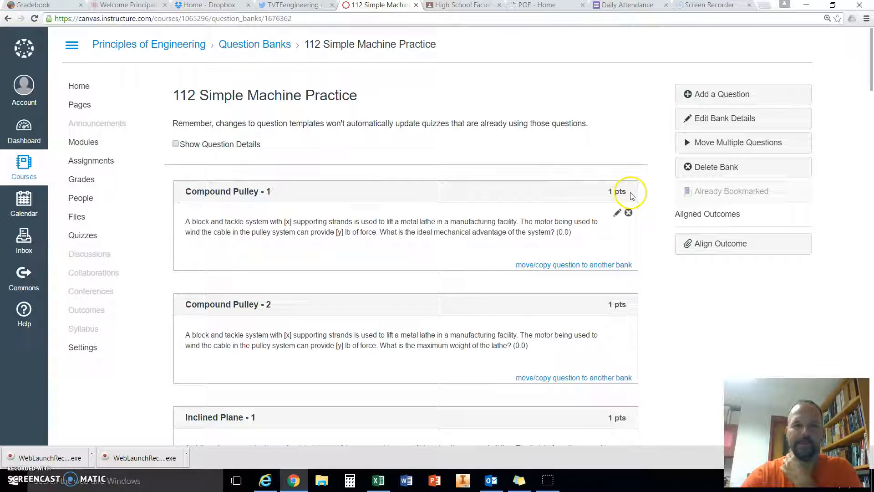
Add a new question to the bank and name it "1st Class Lever"
{"action": "left_click", "coordinate": [689, 97]}
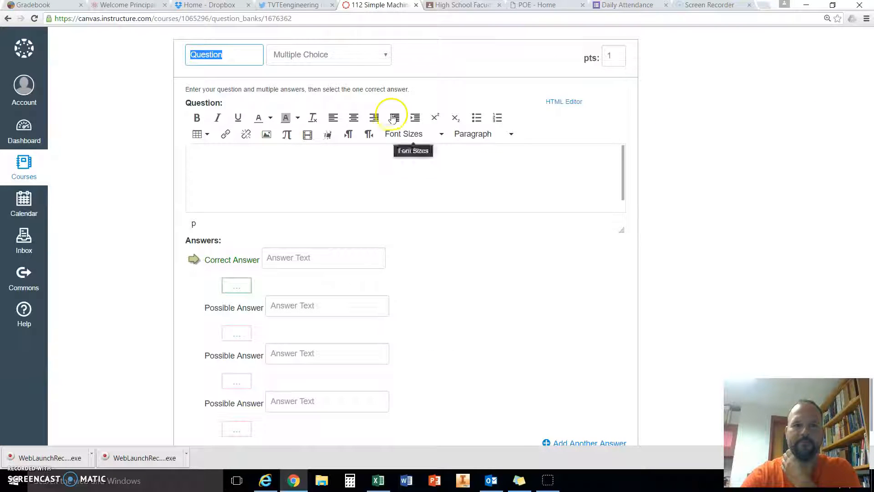
{"action": "scroll", "coordinate": [121, 151], "scroll_direction": "up", "scroll_amount": 1}
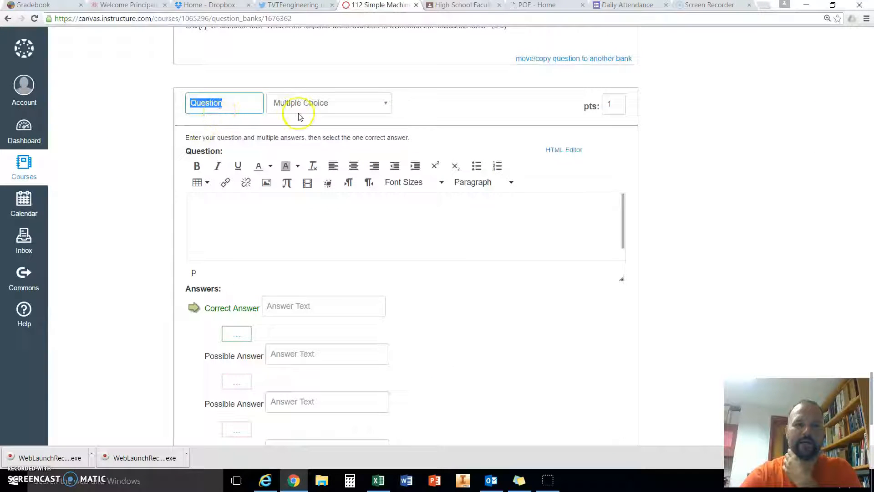
{"action": "scroll", "coordinate": [108, 148], "scroll_direction": "up", "scroll_amount": 4}
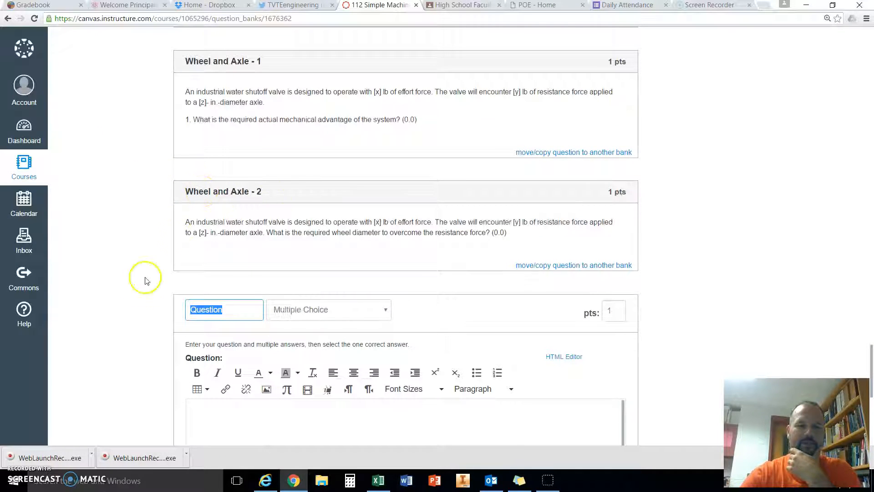
{"action": "scroll", "coordinate": [137, 289], "scroll_direction": "down", "scroll_amount": 1}
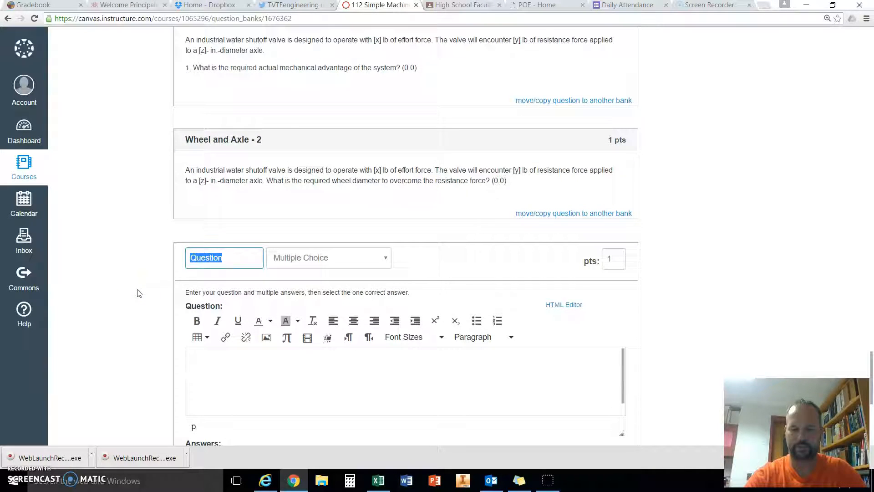
{"action": "type", "text": "Lever"}
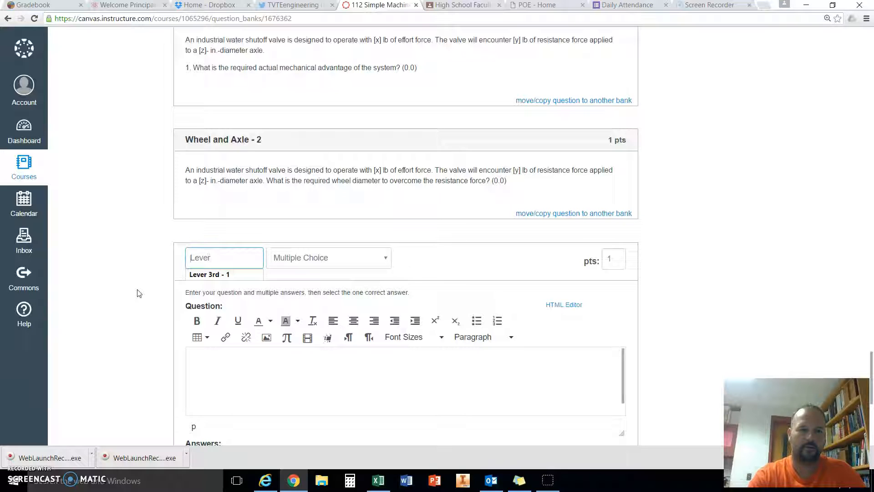
{"action": "type", "text": "1st Class"}
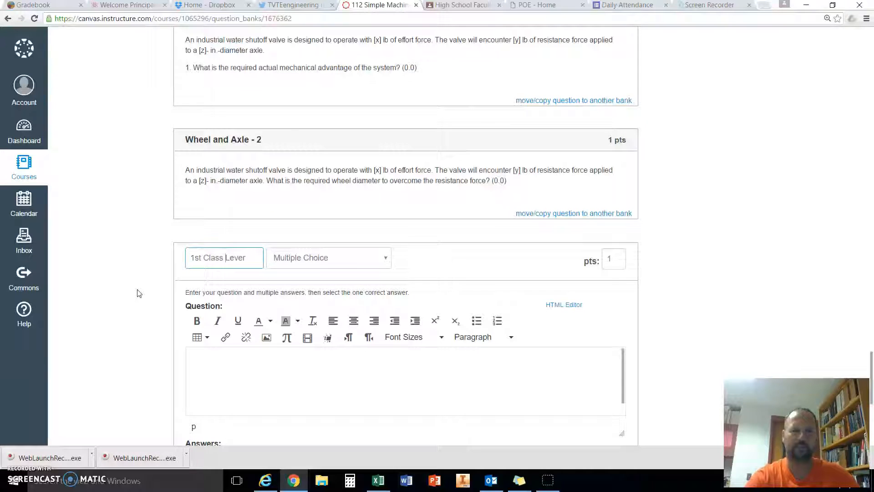
Set the new question's type to Formula Question and place the cursor in its empty question text
{"action": "left_click", "coordinate": [345, 257]}
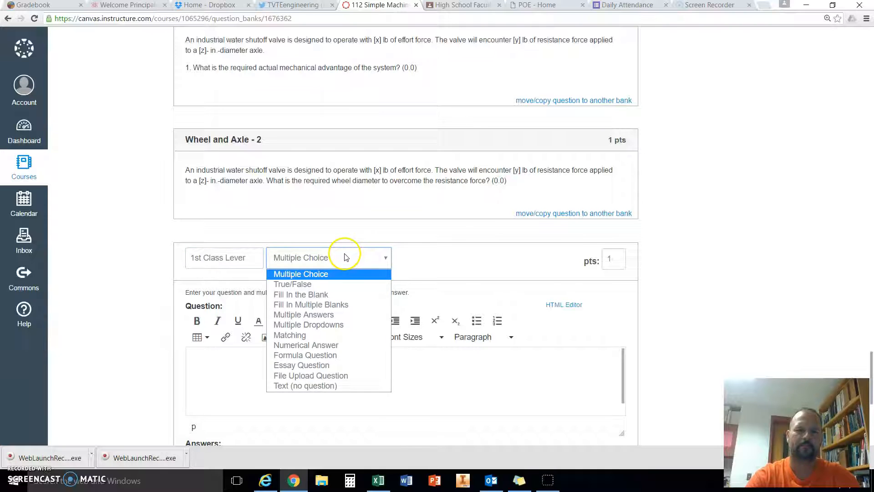
{"action": "left_click", "coordinate": [310, 355]}
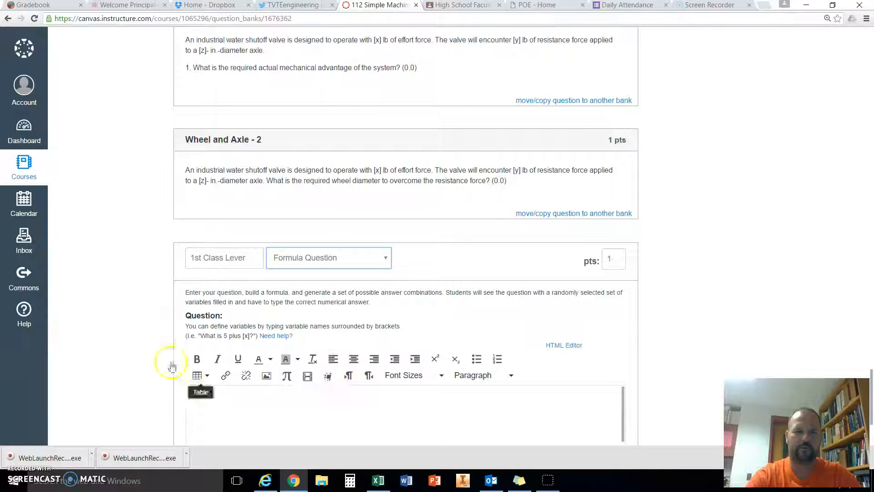
{"action": "scroll", "coordinate": [164, 351], "scroll_direction": "down", "scroll_amount": 3}
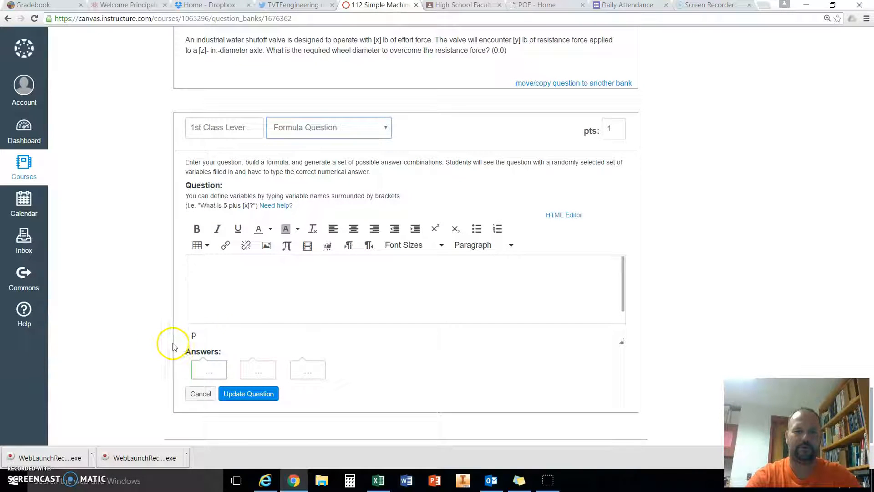
{"action": "left_click", "coordinate": [232, 295]}
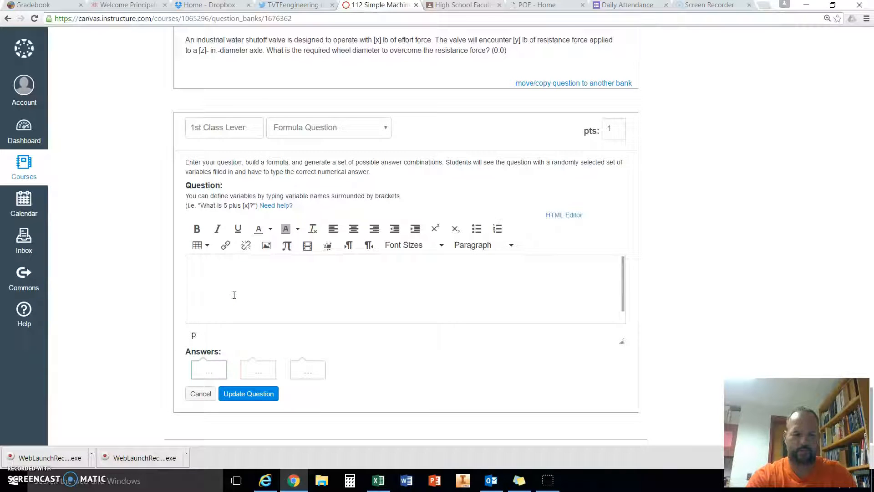
{"action": "type", "text": "If you hav"}
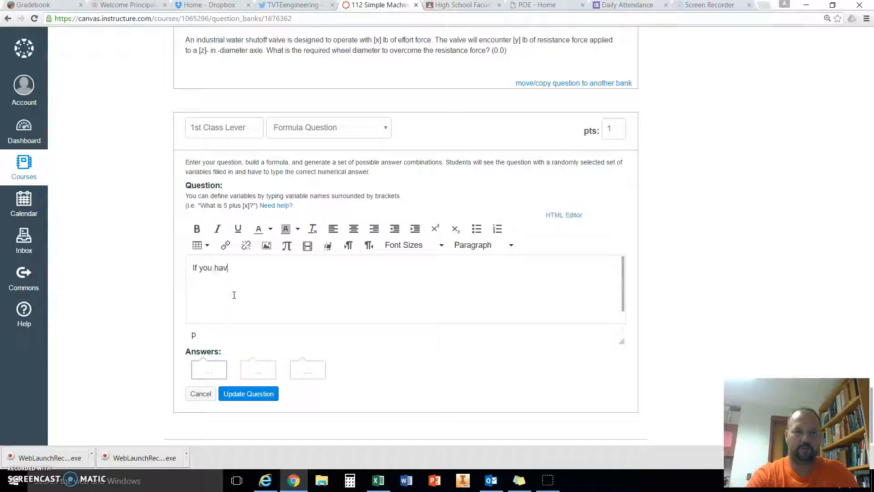
{"action": "type", "text": "e a lever of "}
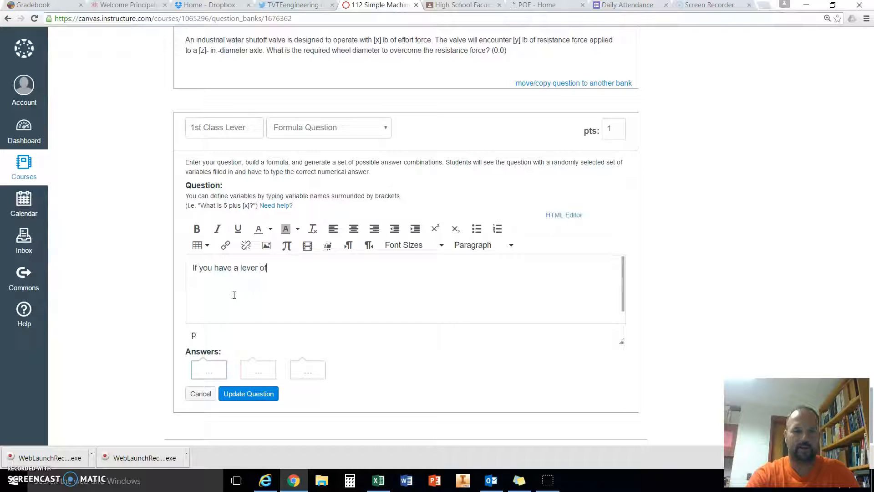
{"action": "type", "text": "6\""}
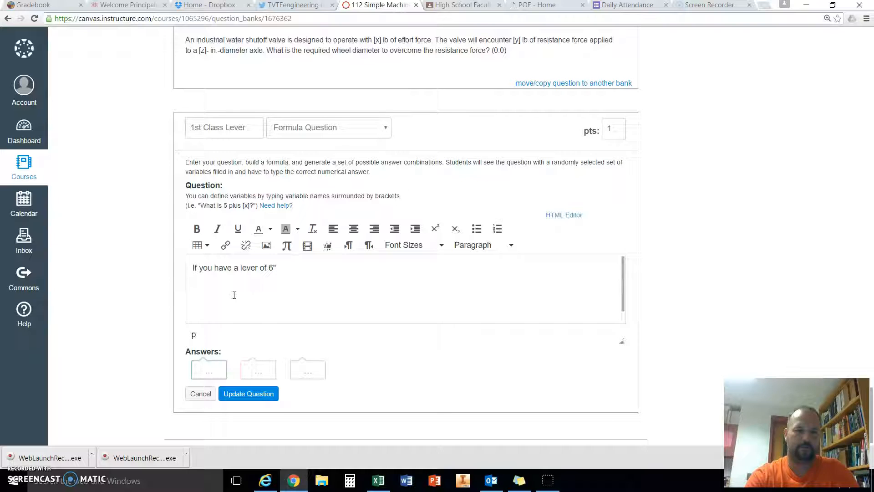
{"action": "type", "text": " and "}
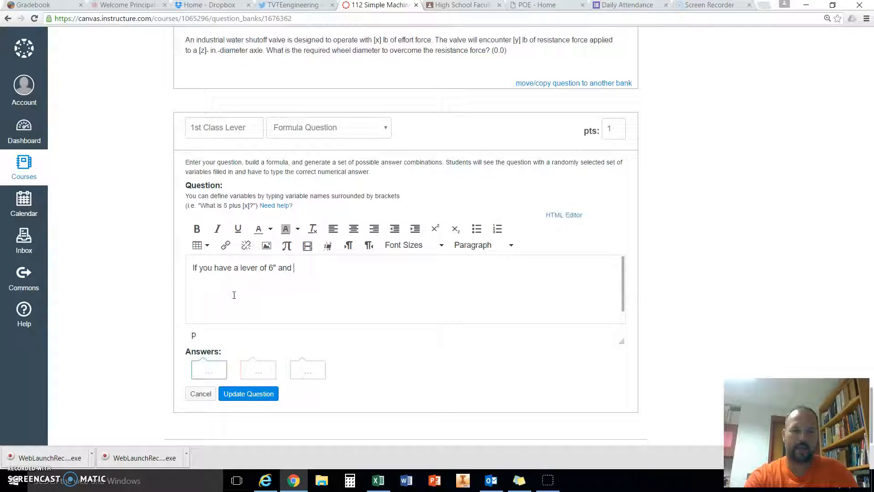
{"action": "type", "text": "y"}
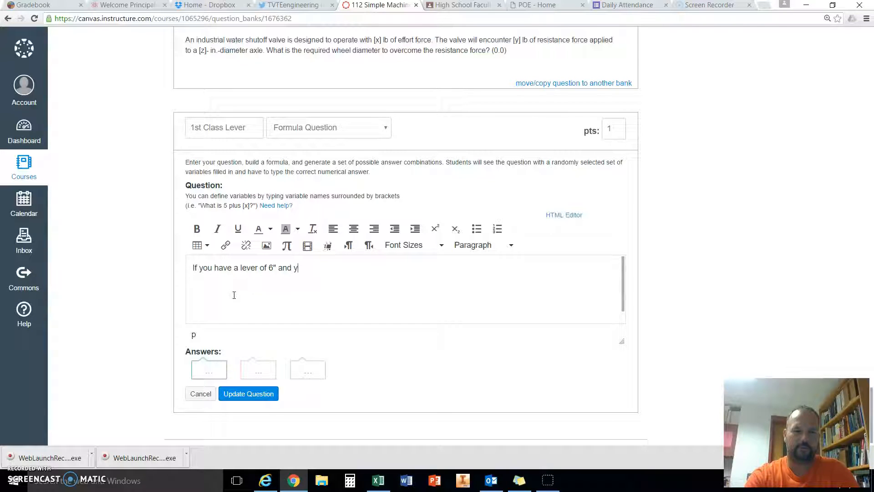
{"action": "key", "text": "BackSpace"}
{"action": "key", "text": "BackSpace"}
{"action": "key", "text": "BackSpace"}
{"action": "key", "text": "BackSpace"}
{"action": "key", "text": "BackSpace"}
{"action": "key", "text": "BackSpace"}
{"action": "key", "text": "BackSpace"}
{"action": "key", "text": "BackSpace"}
{"action": "key", "text": "BackSpace"}
{"action": "key", "text": "BackSpace"}
{"action": "key", "text": "BackSpace"}
{"action": "key", "text": "BackSpace"}
{"action": "key", "text": "BackSpace"}
{"action": "key", "text": "BackSpace"}
{"action": "key", "text": "BackSpace"}
{"action": "key", "text": "BackSpace"}
{"action": "key", "text": "BackSpace"}
{"action": "key", "text": "BackSpace"}
{"action": "key", "text": "BackSpace"}
{"action": "key", "text": "BackSpace"}
{"action": "key", "text": "BackSpace"}
{"action": "key", "text": "BackSpace"}
{"action": "key", "text": "BackSpace"}
{"action": "key", "text": "BackSpace"}
{"action": "key", "text": "BackSpace"}
{"action": "key", "text": "BackSpace"}
{"action": "key", "text": "BackSpace"}
{"action": "key", "text": "BackSpace"}
{"action": "key", "text": "BackSpace"}
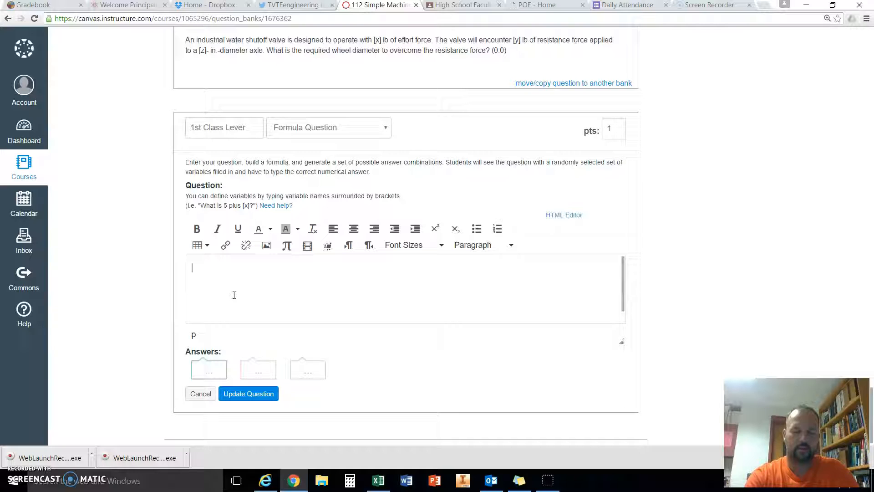
{"action": "type", "text": "Y"}
{"action": "key", "text": "BackSpace"}
Enter the question text "In a first class lever you have 20 lb of effort at a distance of 6" from the fulcrum"
{"action": "type", "text": "In a first class lever you have"}
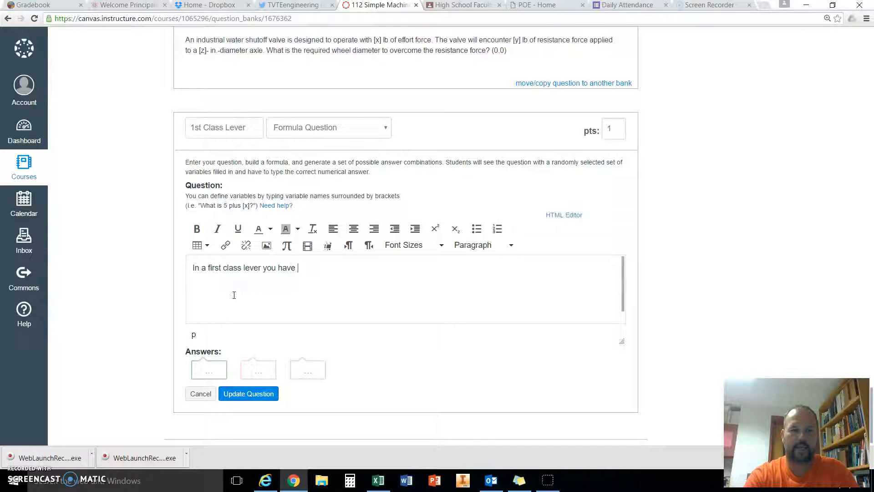
{"action": "type", "text": " 20 "}
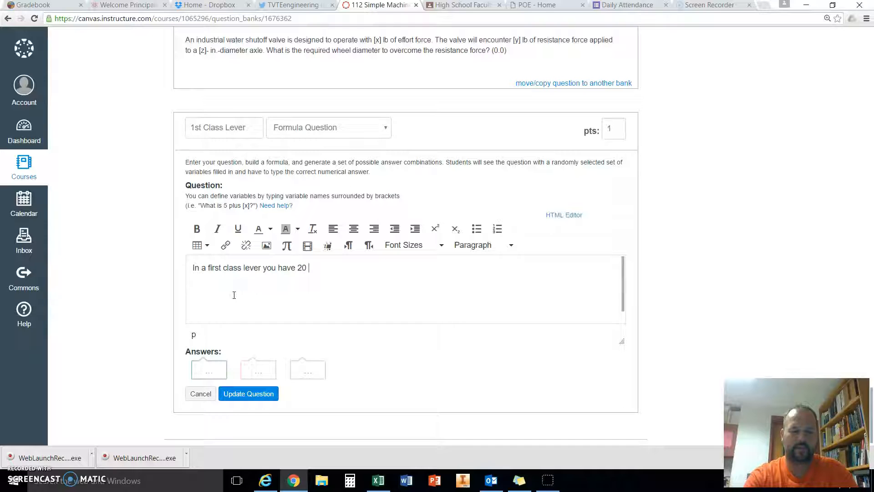
{"action": "type", "text": "lb of effo"}
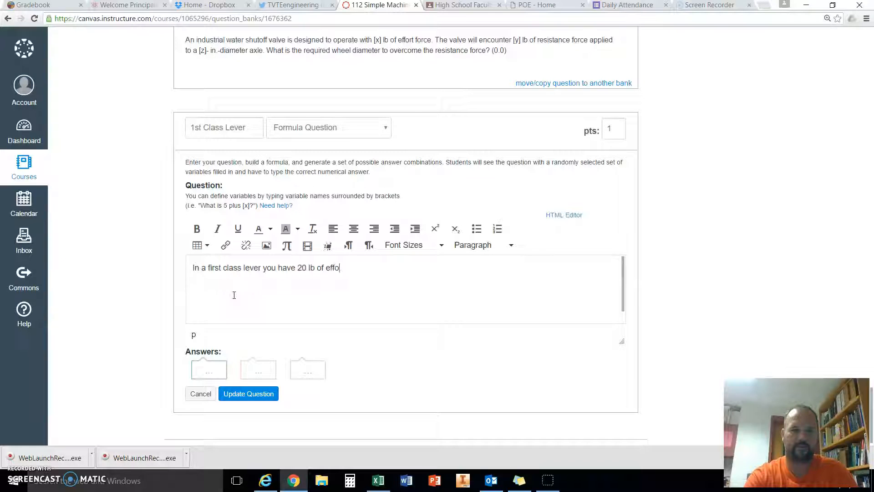
{"action": "type", "text": "rt and"}
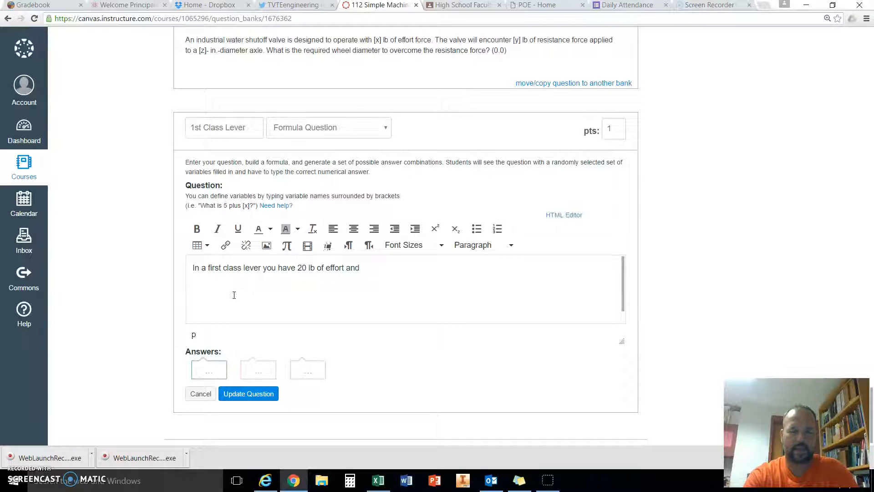
{"action": "key", "text": "BackSpace"}
{"action": "key", "text": "BackSpace"}
{"action": "key", "text": "BackSpace"}
{"action": "type", "text": "t a distance of "}
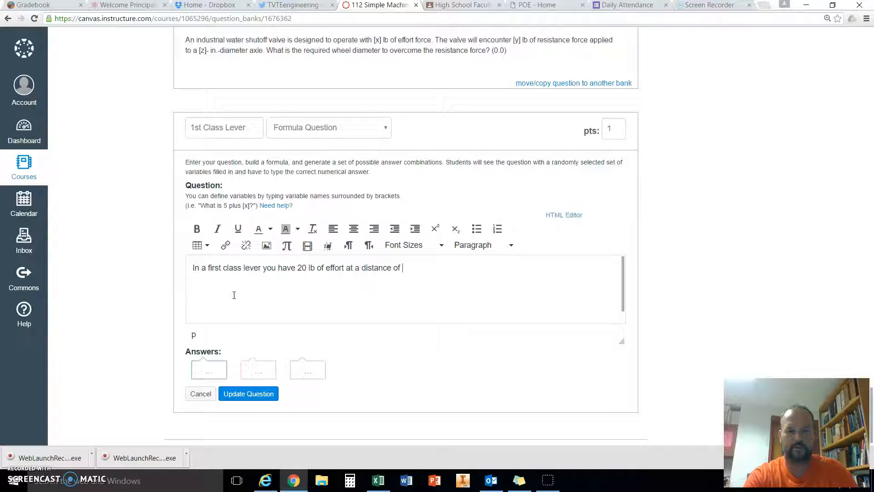
{"action": "type", "text": "6\" from t"}
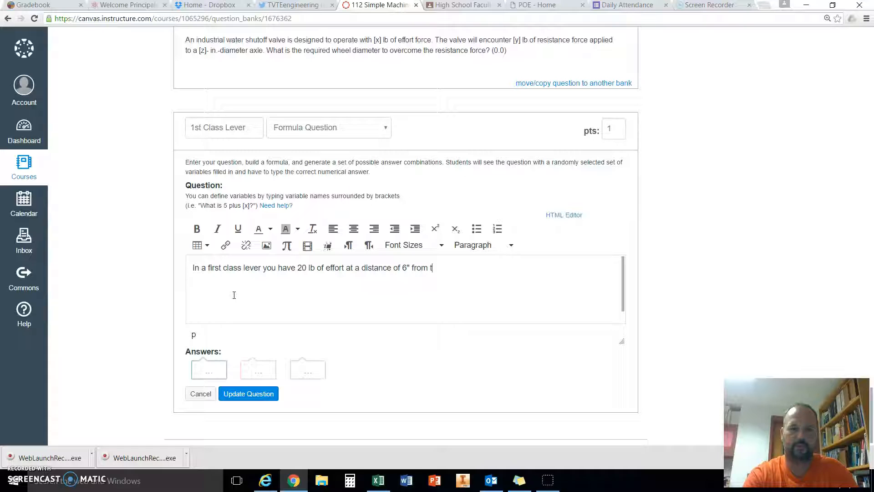
{"action": "type", "text": "he fulcrum"}
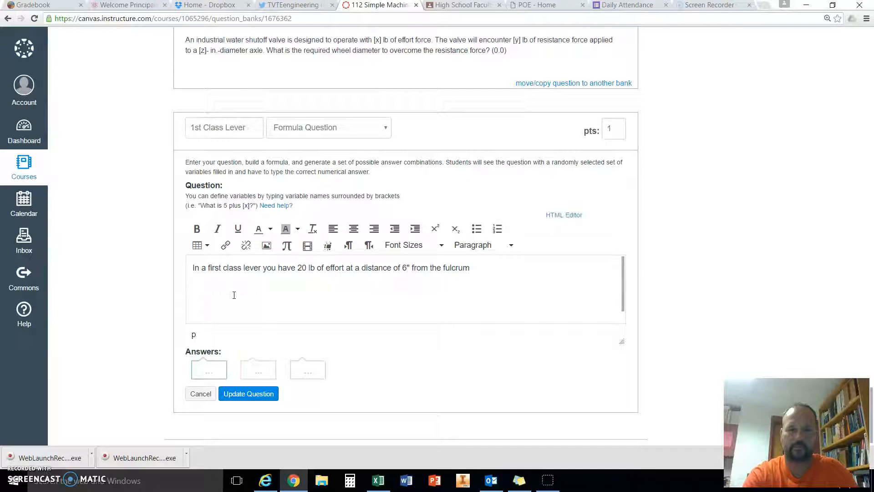
Continue the question text with the sentence "The resistance is located 12" from the fulcrum"
{"action": "type", "text": ". The "}
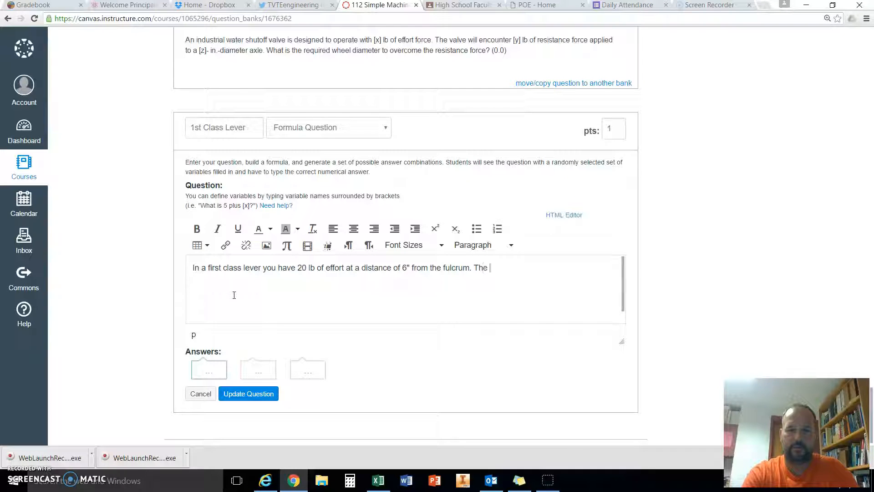
{"action": "type", "text": "resistance"}
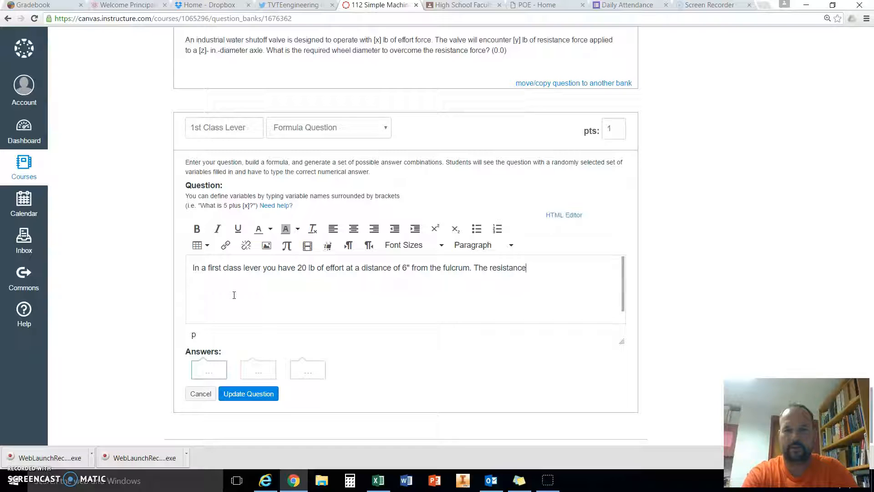
{"action": "type", "text": " is located 12\" from "}
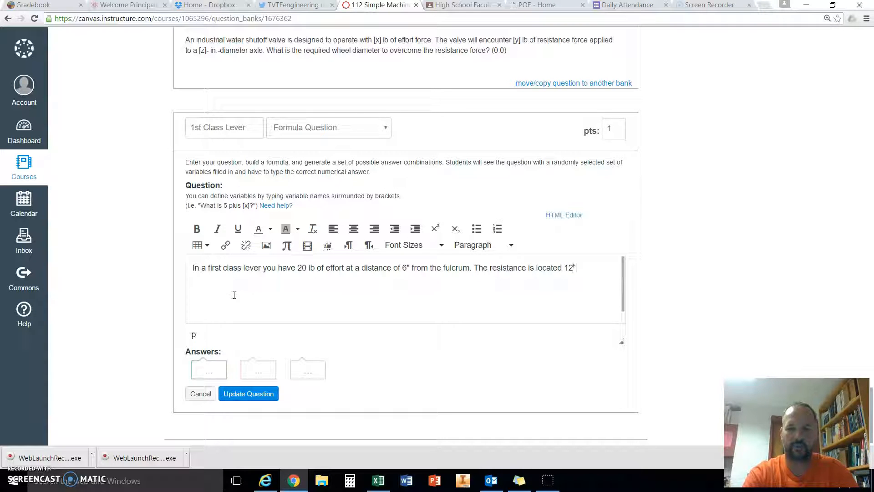
{"action": "type", "text": "the fulcru"}
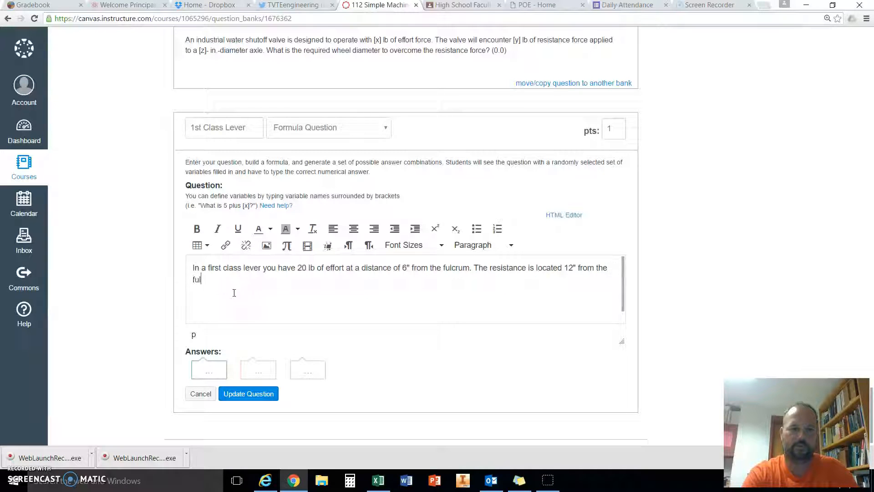
Finish the resistance sentence with "fulcrum." and end the question text with "What is the resistance force?"
{"action": "type", "text": "m. What "}
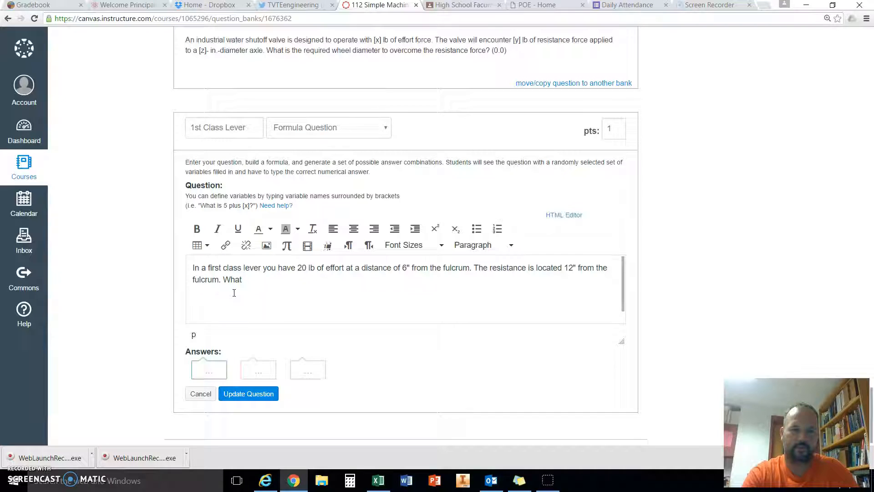
{"action": "type", "text": "is the"}
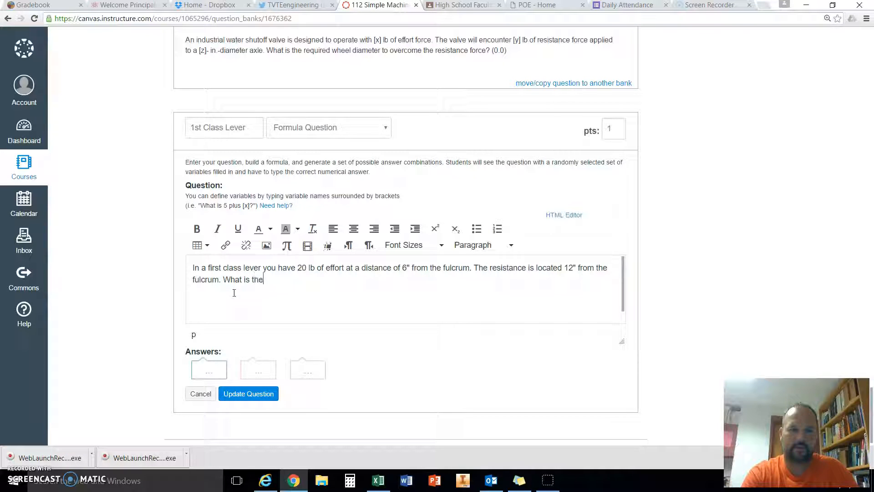
{"action": "type", "text": " resistan"}
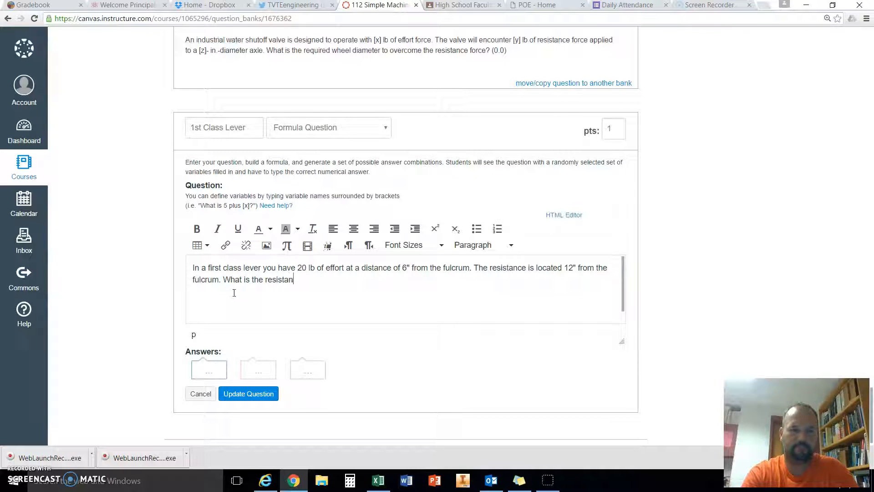
{"action": "type", "text": "ce force?"}
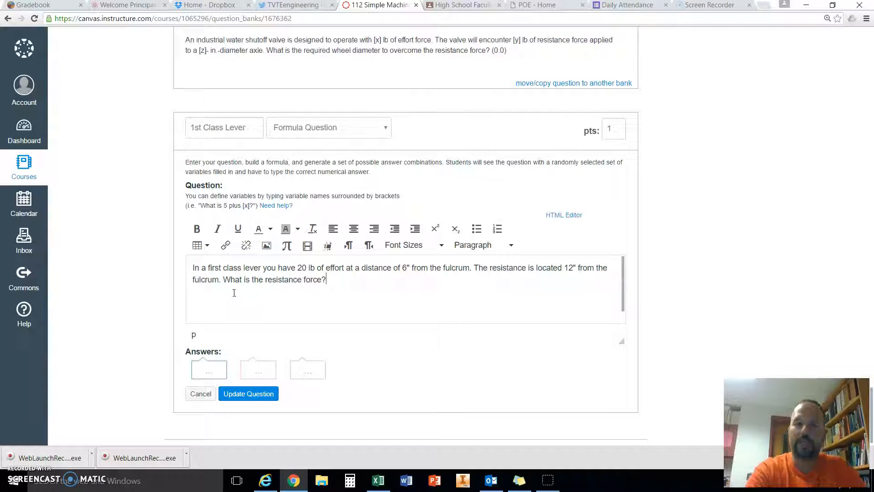
Replace the effort value 20 in the question text with the variable [x]
{"action": "left_click", "coordinate": [278, 269]}
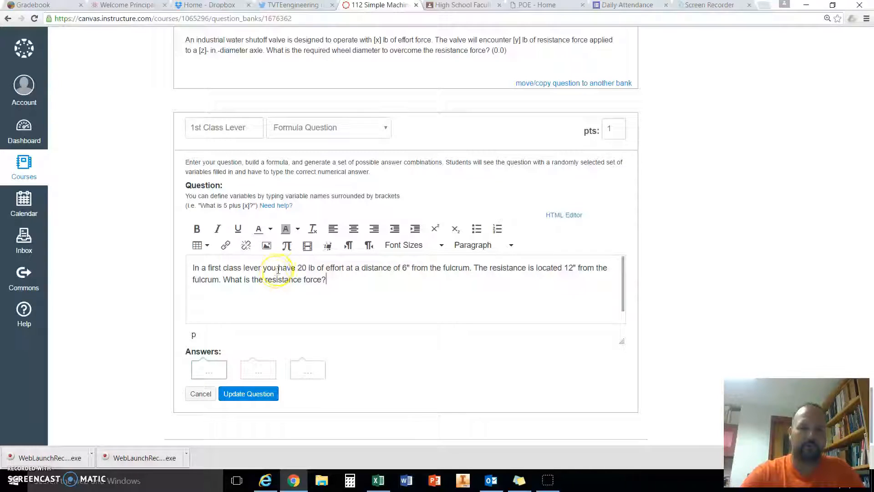
{"action": "left_click", "coordinate": [305, 268]}
{"action": "key", "text": "BackSpace"}
{"action": "key", "text": "BackSpace"}
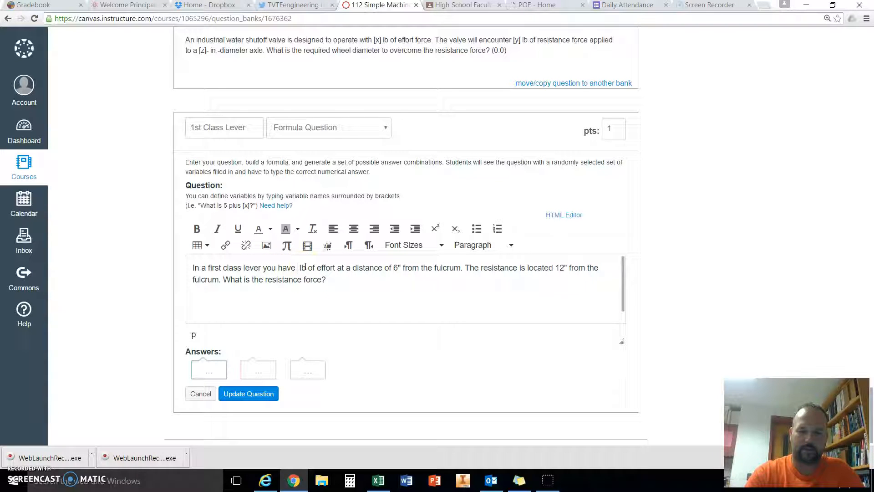
{"action": "type", "text": "[x]"}
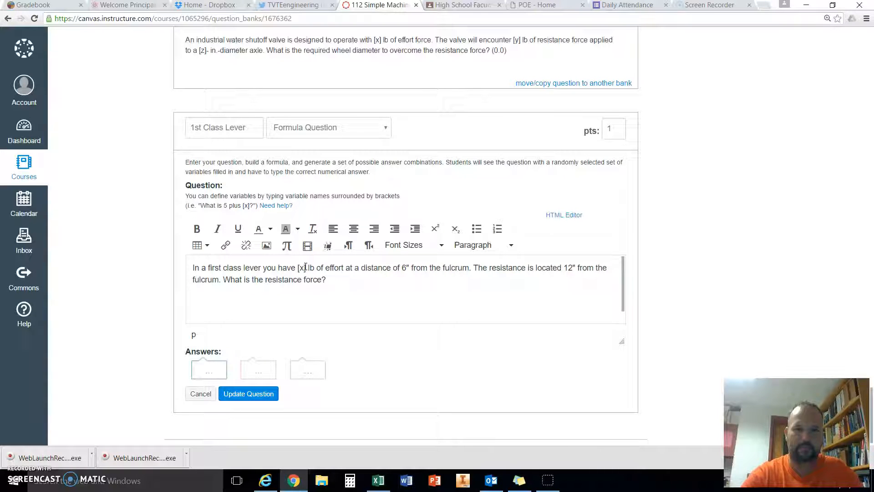
Replace the 6" effort distance number in the question text with the variable [y], keeping the inch mark
{"action": "left_click", "coordinate": [403, 268]}
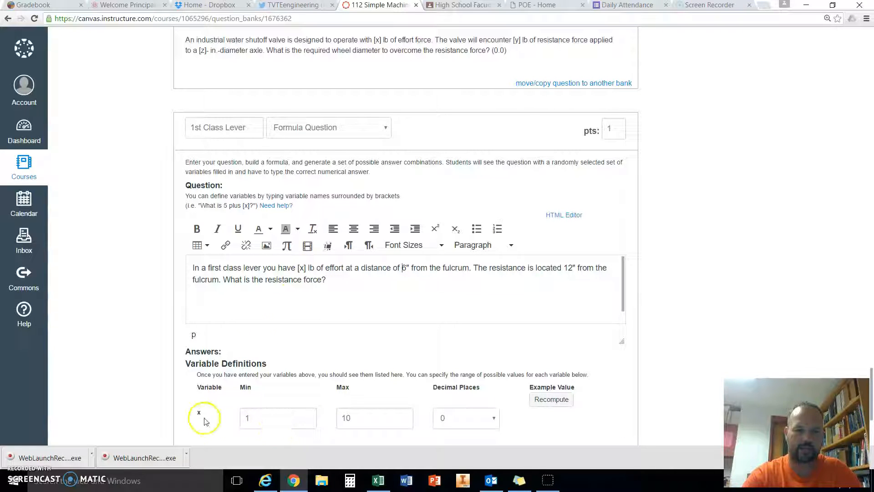
{"action": "key", "text": "BackSpace"}
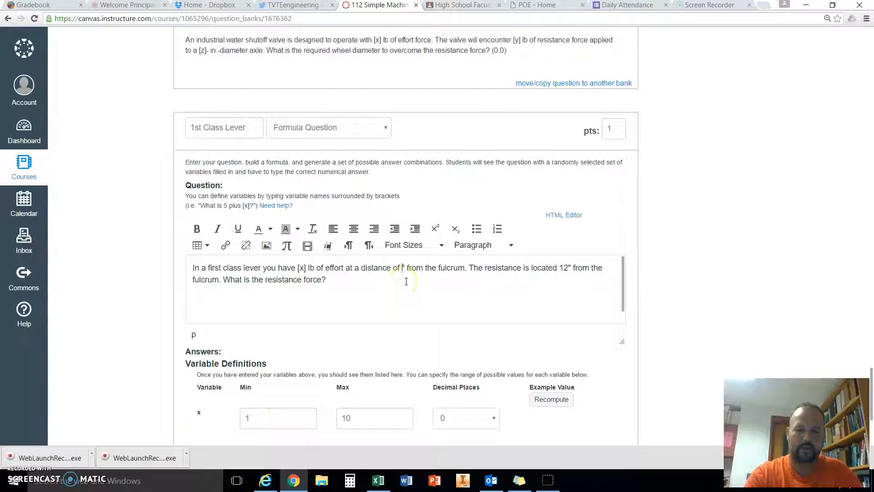
{"action": "type", "text": "[y"}
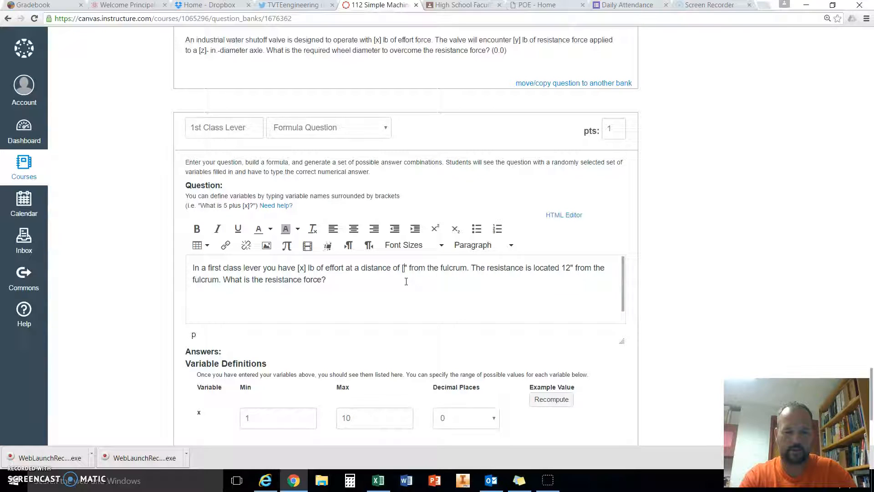
{"action": "type", "text": "]"}
{"action": "left_click", "coordinate": [488, 277]}
{"action": "left_click", "coordinate": [435, 292]}
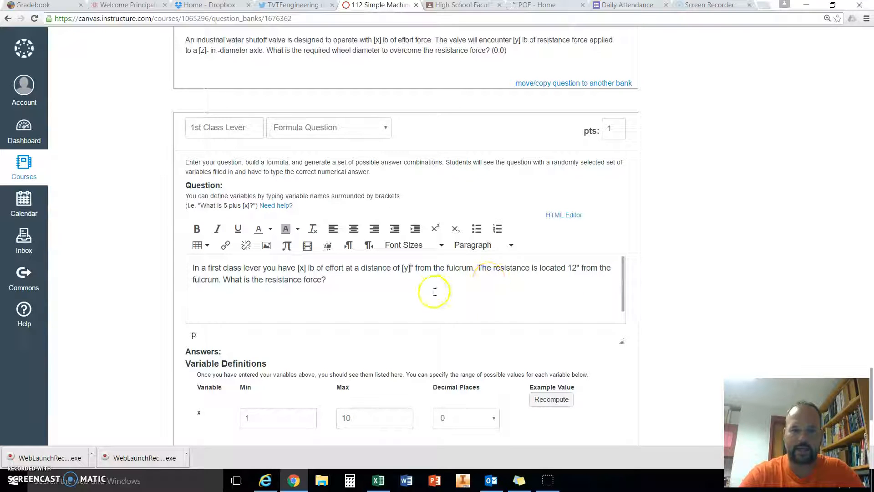
Replace the 12" resistance distance number in the question text with the variable [z], keeping the inch mark
{"action": "left_click", "coordinate": [569, 268]}
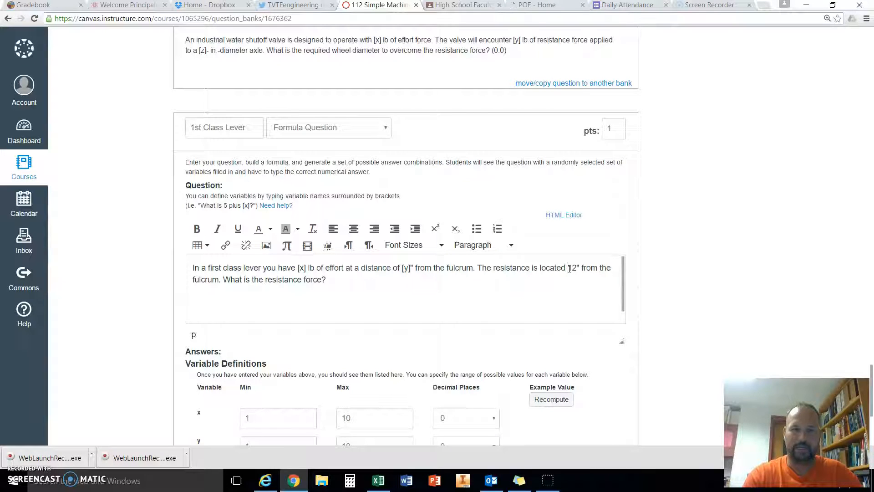
{"action": "key", "text": "Delete"}
{"action": "key", "text": "Delete"}
{"action": "type", "text": "["}
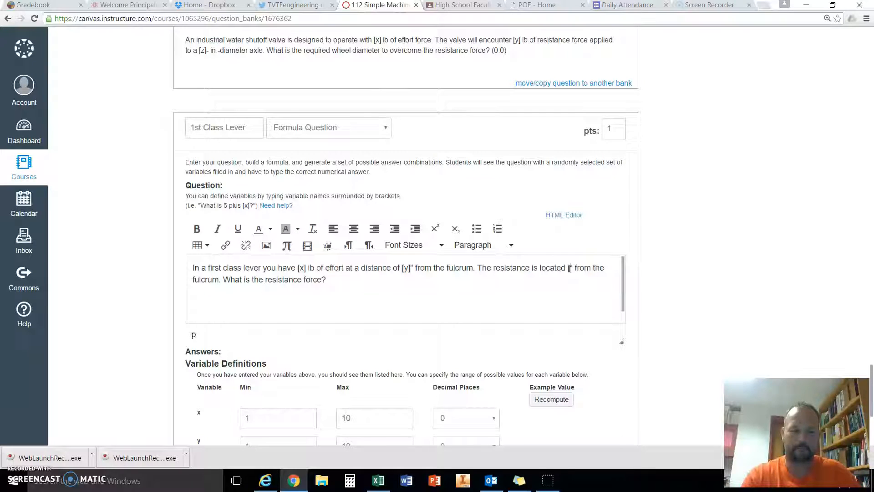
{"action": "type", "text": "z]"}
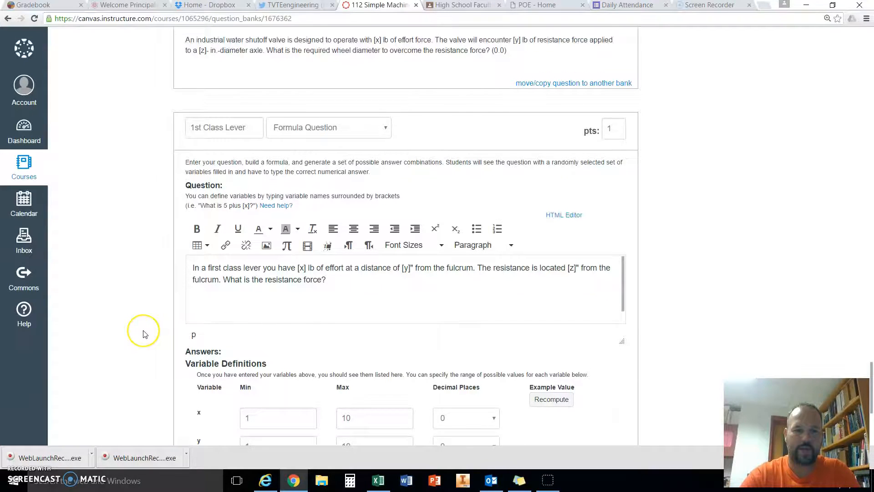
Define variable x with a minimum of 10, a maximum of 100 and 1 decimal place, and recompute the example values
{"action": "scroll", "coordinate": [144, 334], "scroll_direction": "down", "scroll_amount": 2}
{"action": "scroll", "coordinate": [144, 334], "scroll_direction": "down", "scroll_amount": 1}
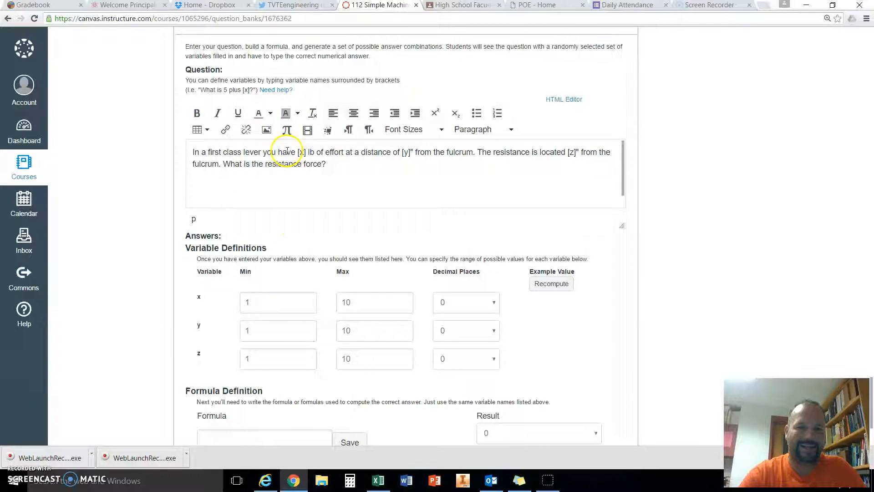
{"action": "left_click", "coordinate": [249, 303]}
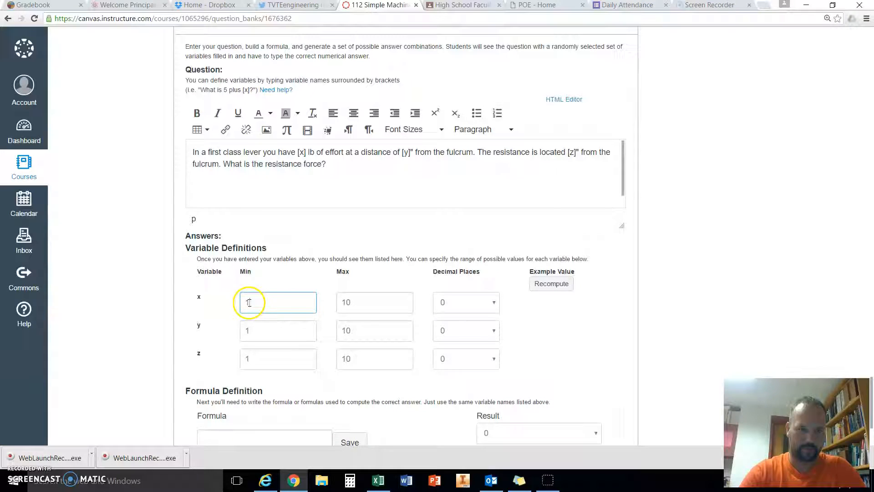
{"action": "type", "text": "0"}
{"action": "left_click", "coordinate": [353, 311]}
{"action": "type", "text": "0"}
{"action": "left_click", "coordinate": [322, 316]}
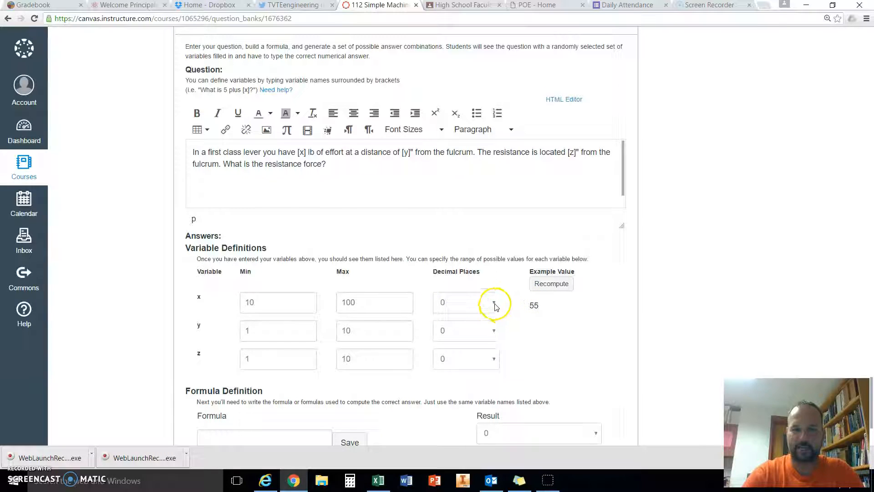
{"action": "left_click", "coordinate": [494, 303]}
{"action": "left_click", "coordinate": [469, 326]}
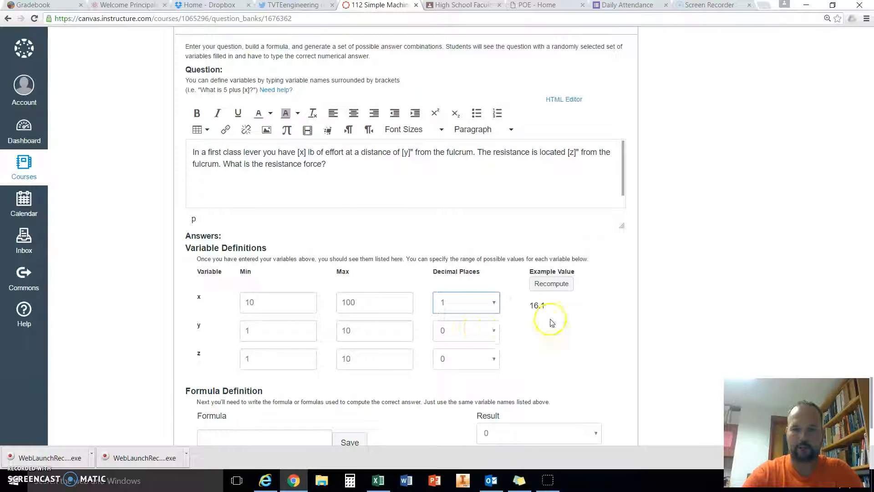
{"action": "left_click", "coordinate": [550, 284]}
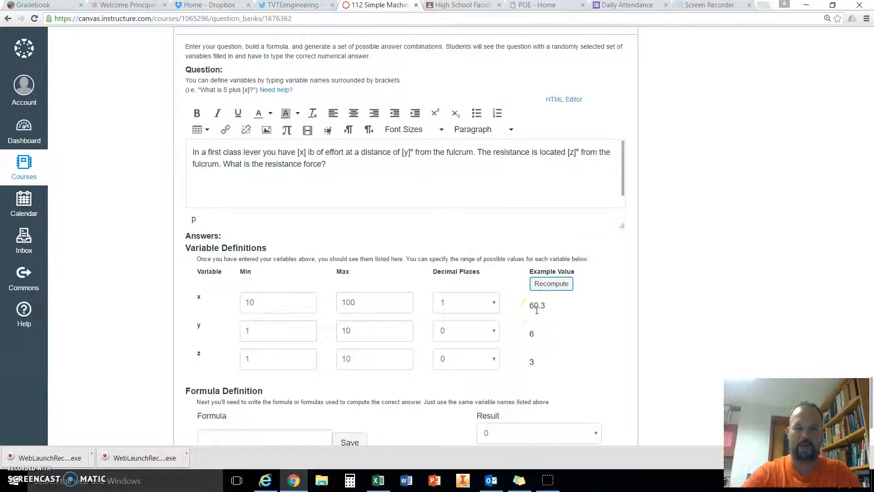
Set the range of variable y to a minimum of 3 and a maximum of 6
{"action": "left_click", "coordinate": [263, 334]}
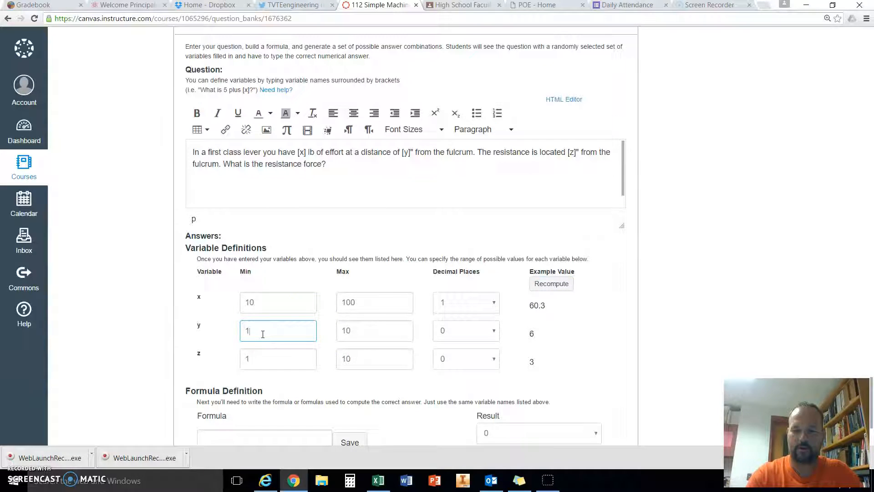
{"action": "key", "text": "BackSpace"}
{"action": "type", "text": "3"}
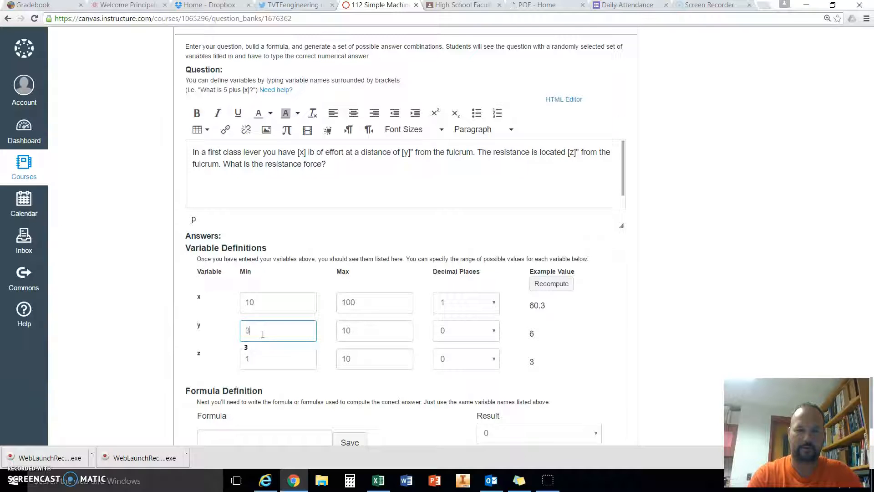
{"action": "key", "text": "Tab"}
{"action": "type", "text": "6"}
{"action": "left_click", "coordinate": [508, 335]}
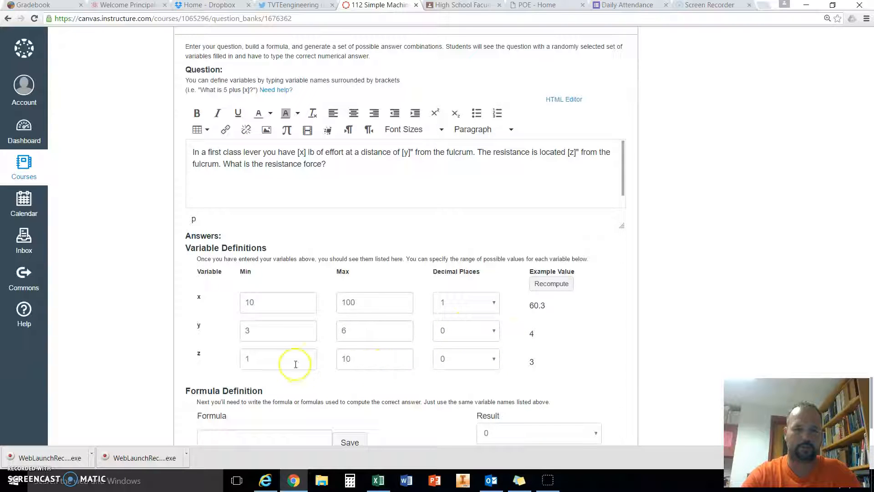
Set variable z to a minimum of 3 and a maximum of 6, and recompute the example values several times
{"action": "double_click", "coordinate": [252, 361]}
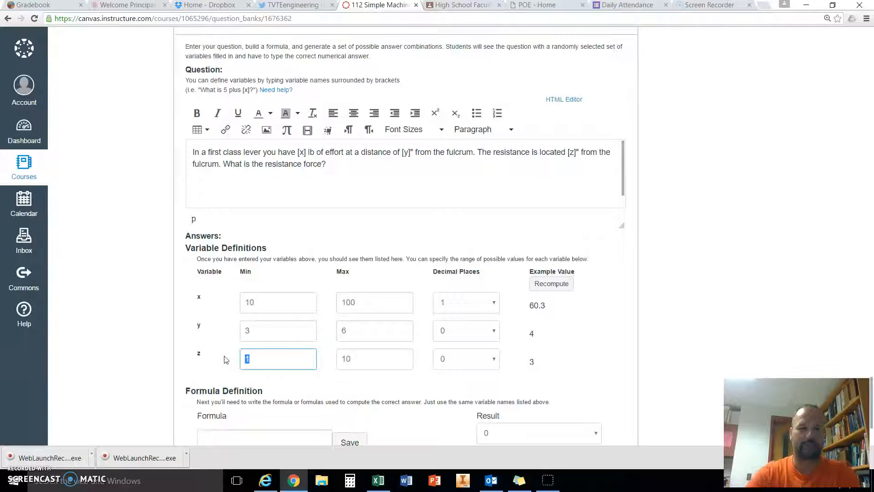
{"action": "type", "text": "3"}
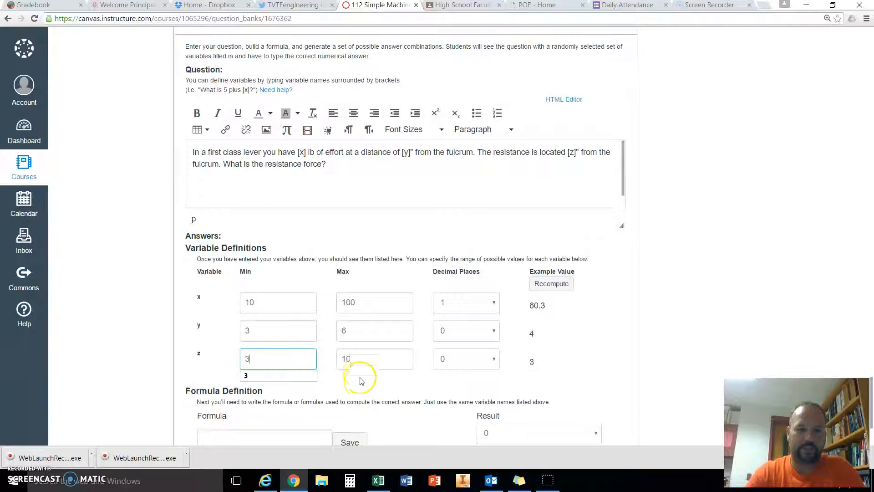
{"action": "left_click_drag", "start_coordinate": [357, 361], "coordinate": [337, 360]}
{"action": "type", "text": "6"}
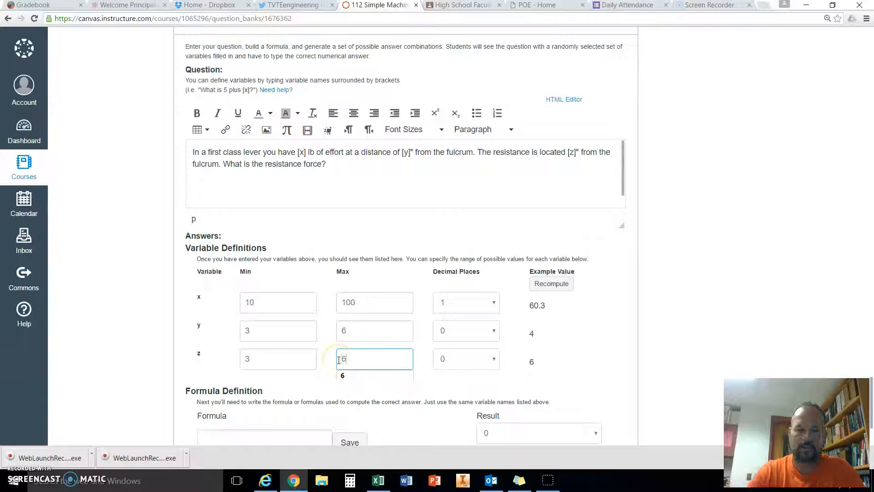
{"action": "left_click", "coordinate": [552, 283]}
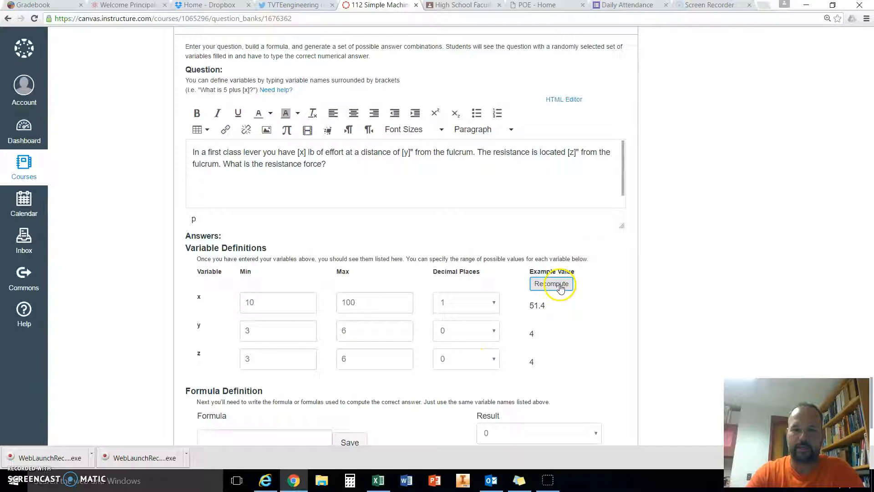
{"action": "left_click", "coordinate": [556, 284]}
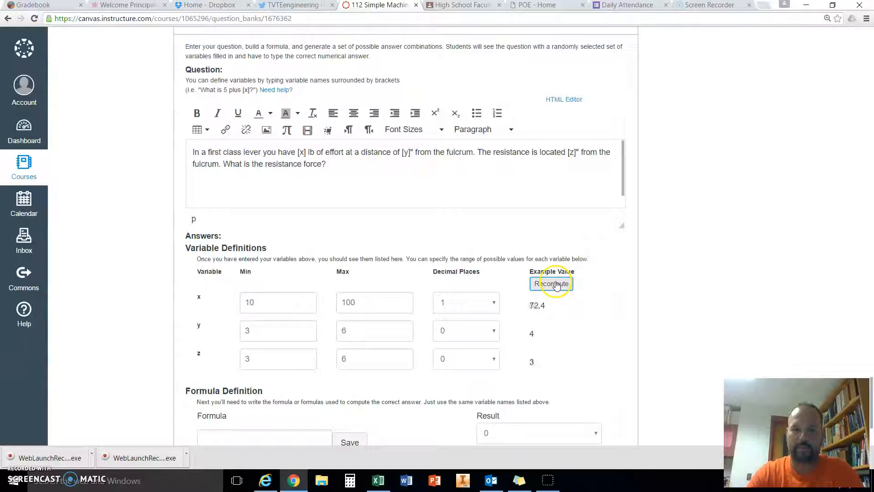
{"action": "left_click", "coordinate": [556, 285]}
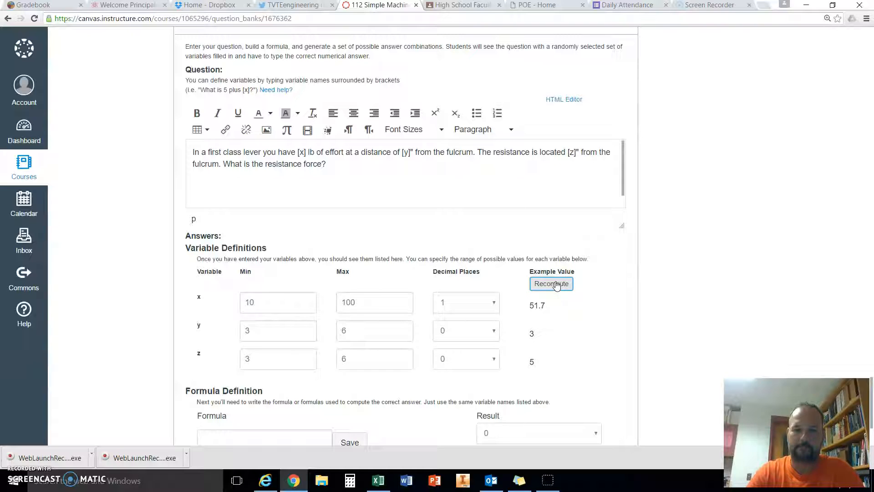
Enter (x*y)/z as the answer formula and save it to the formula definition
{"action": "scroll", "coordinate": [412, 380], "scroll_direction": "down", "scroll_amount": 2}
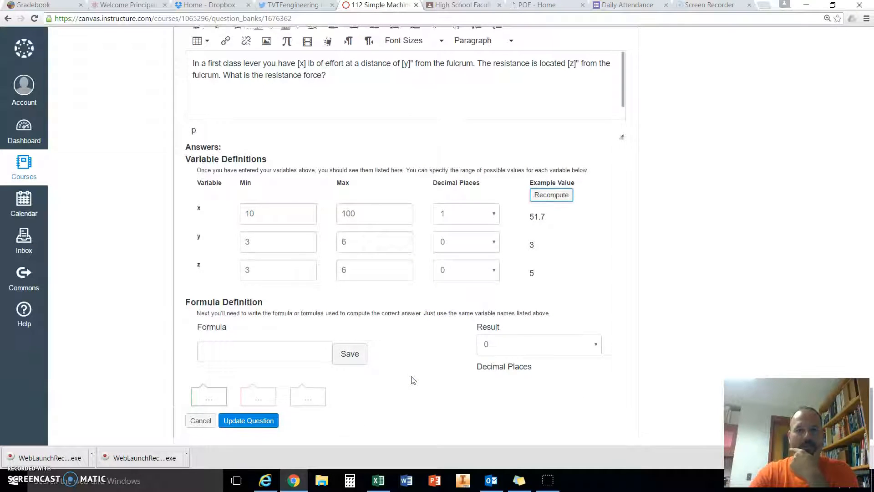
{"action": "scroll", "coordinate": [412, 379], "scroll_direction": "down", "scroll_amount": 1}
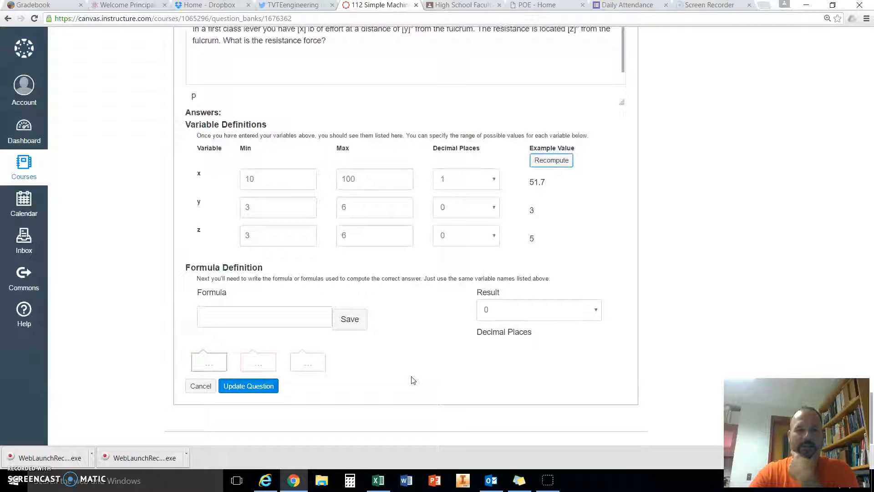
{"action": "left_click", "coordinate": [288, 321]}
{"action": "scroll", "coordinate": [189, 253], "scroll_direction": "up", "scroll_amount": 2}
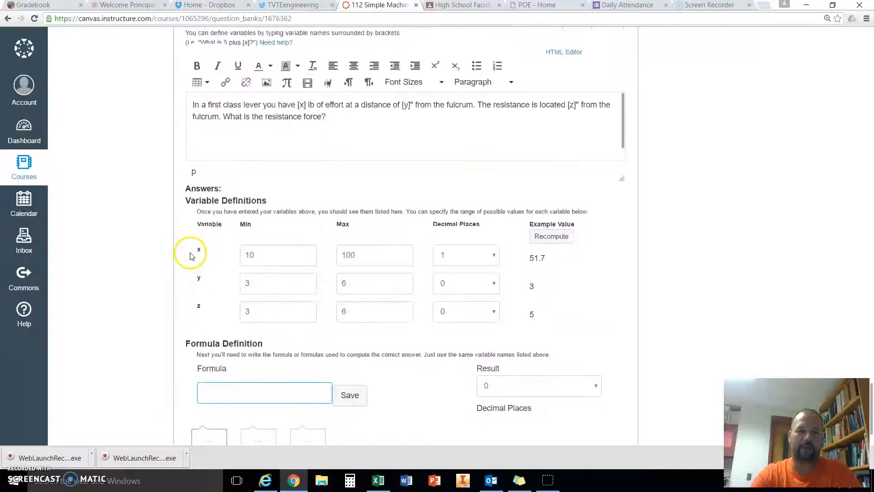
{"action": "scroll", "coordinate": [111, 280], "scroll_direction": "down", "scroll_amount": 1}
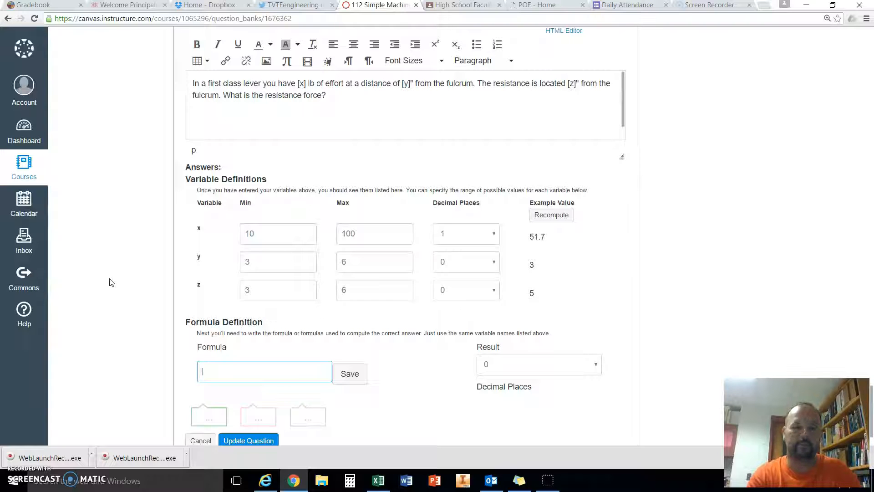
{"action": "type", "text": "x*y/"}
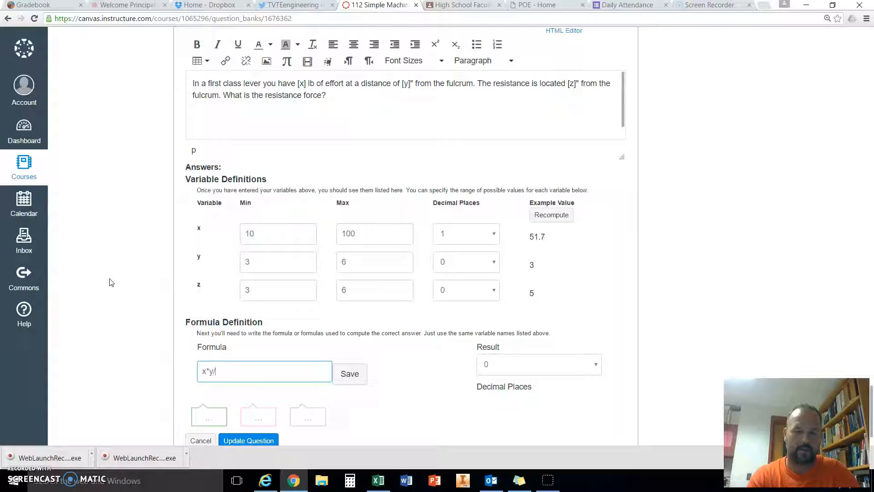
{"action": "type", "text": "z"}
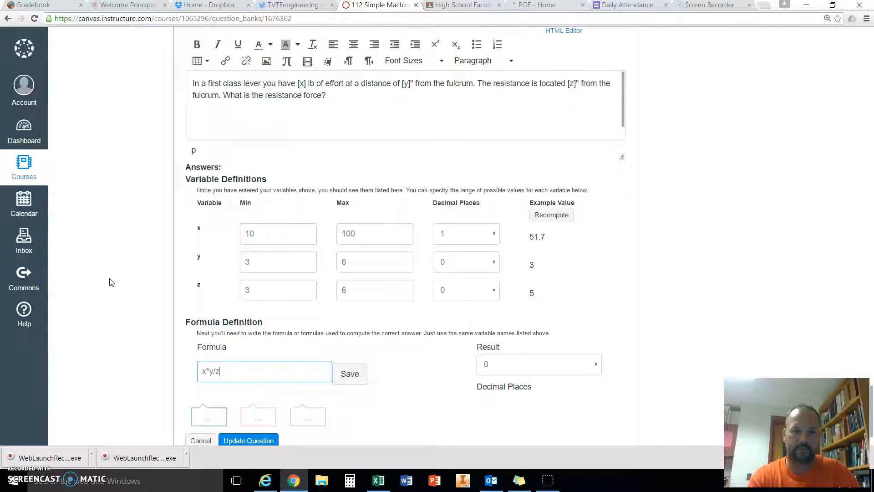
{"action": "key", "text": "Left"}
{"action": "key", "text": "Left"}
{"action": "type", "text": ")"}
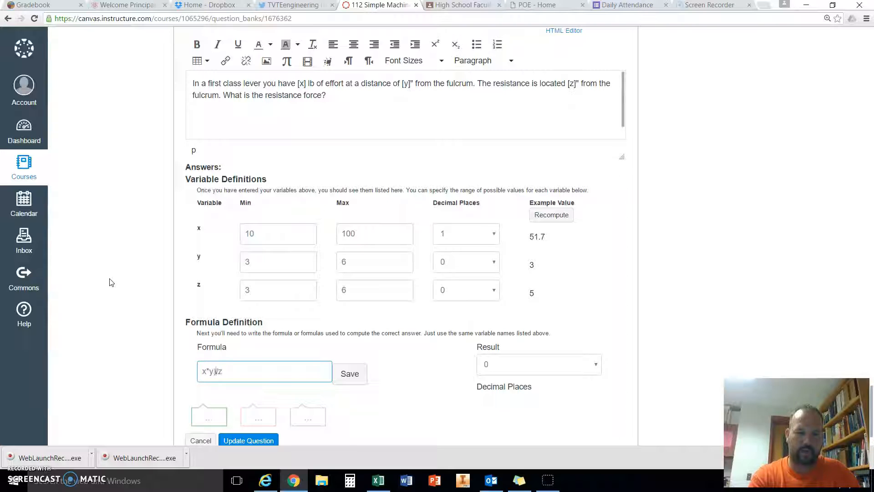
{"action": "type", "text": "("}
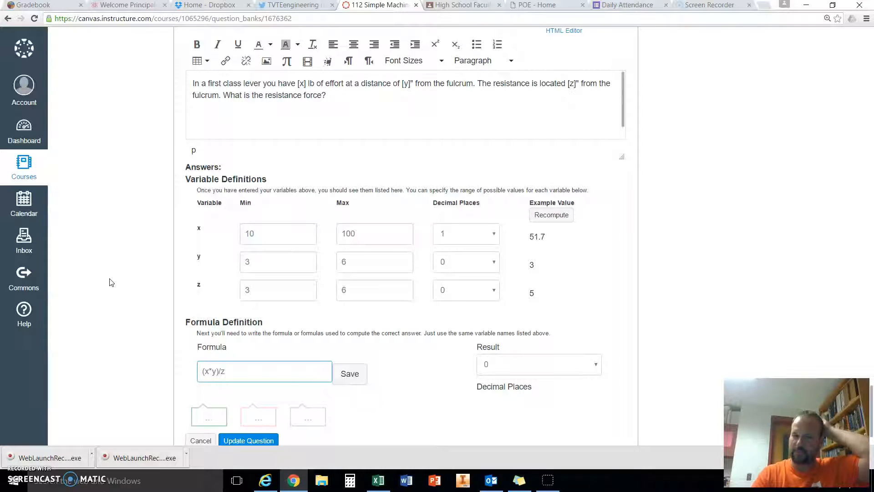
{"action": "left_click", "coordinate": [348, 373]}
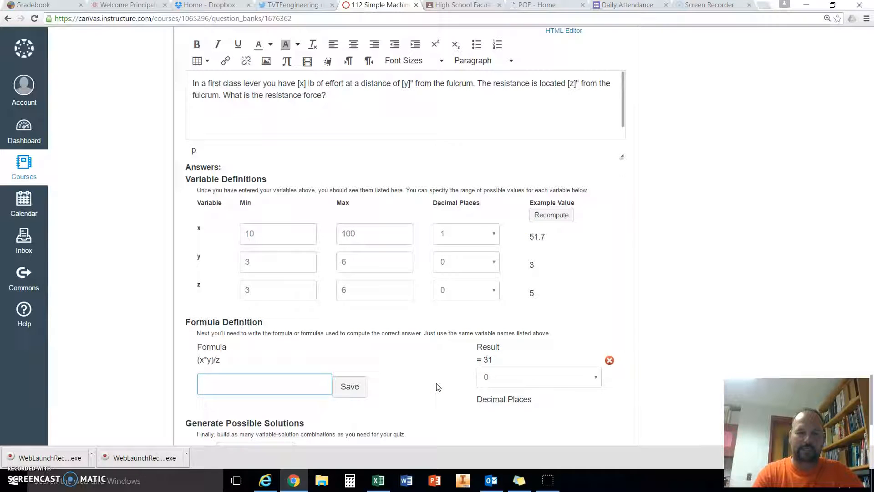
Set the formula result to 1 decimal place
{"action": "scroll", "coordinate": [437, 387], "scroll_direction": "down", "scroll_amount": 1}
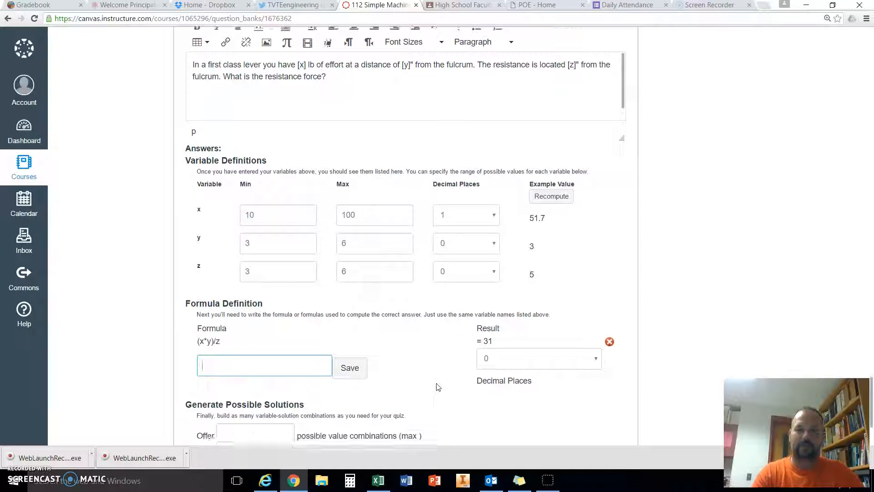
{"action": "left_click", "coordinate": [595, 358]}
{"action": "left_click", "coordinate": [587, 383]}
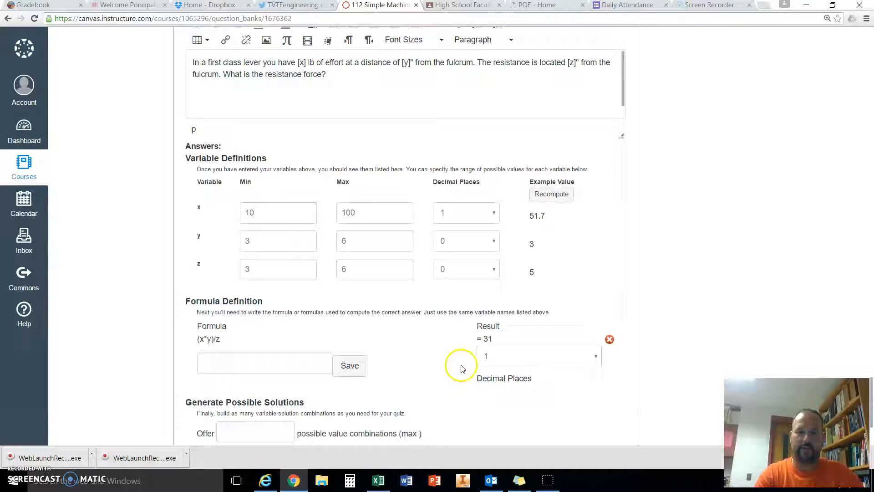
Generate 50 possible value combinations with an allowed error margin of 10%
{"action": "scroll", "coordinate": [461, 368], "scroll_direction": "down", "scroll_amount": 1}
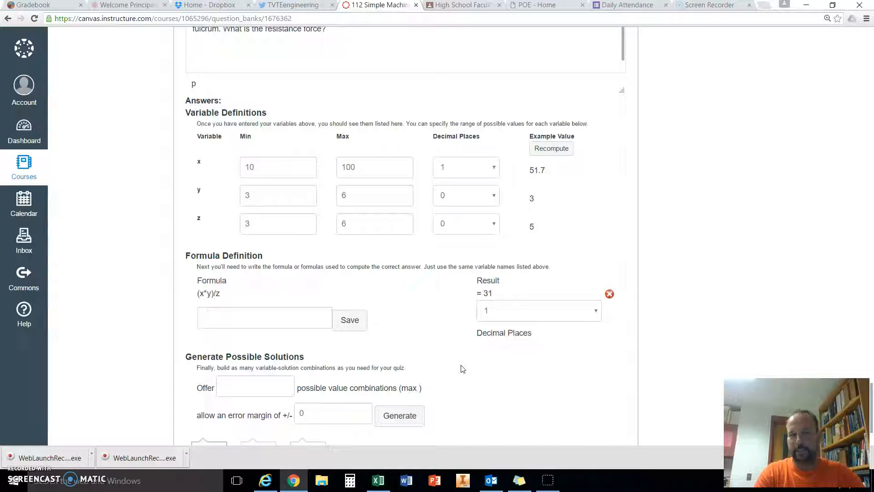
{"action": "scroll", "coordinate": [462, 369], "scroll_direction": "down", "scroll_amount": 2}
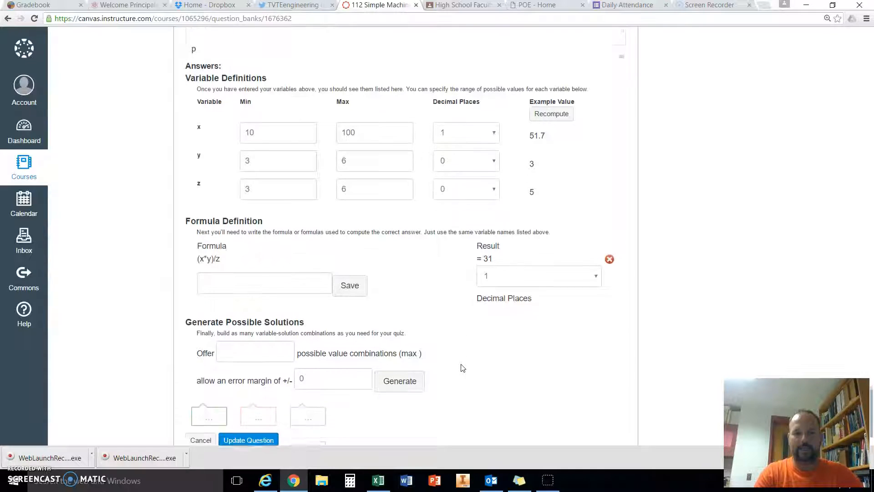
{"action": "left_click", "coordinate": [267, 334]}
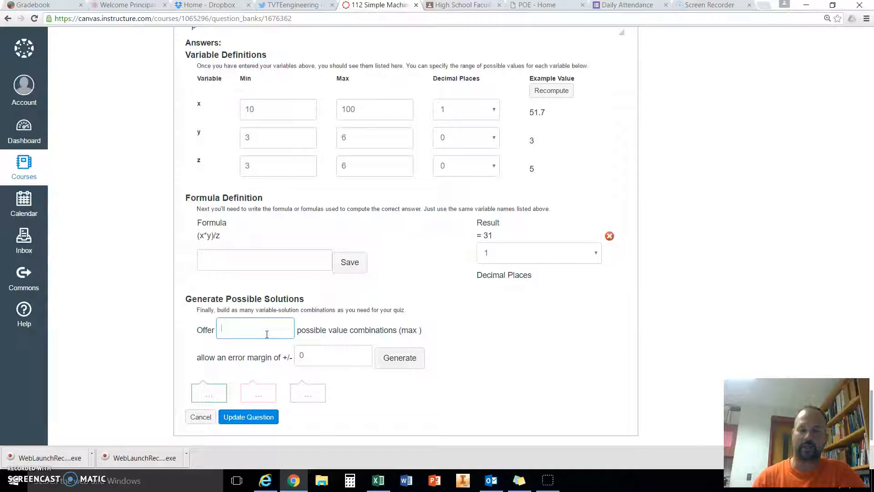
{"action": "type", "text": "50"}
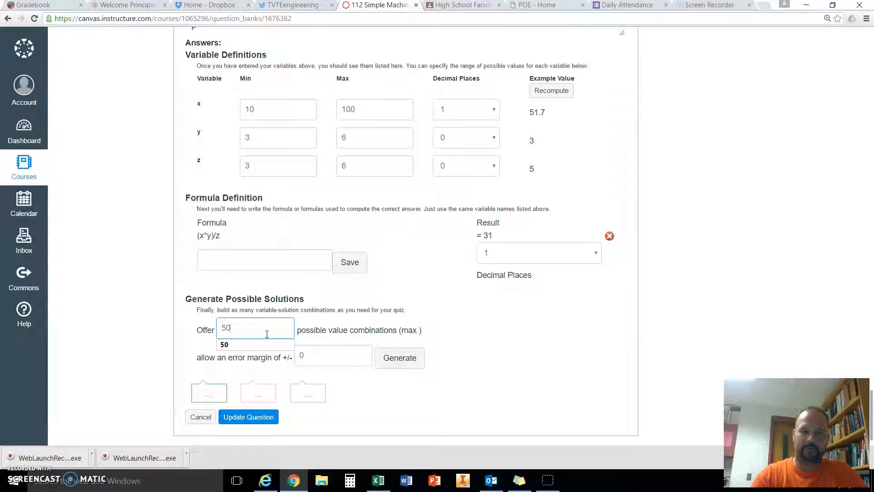
{"action": "left_click", "coordinate": [443, 313]}
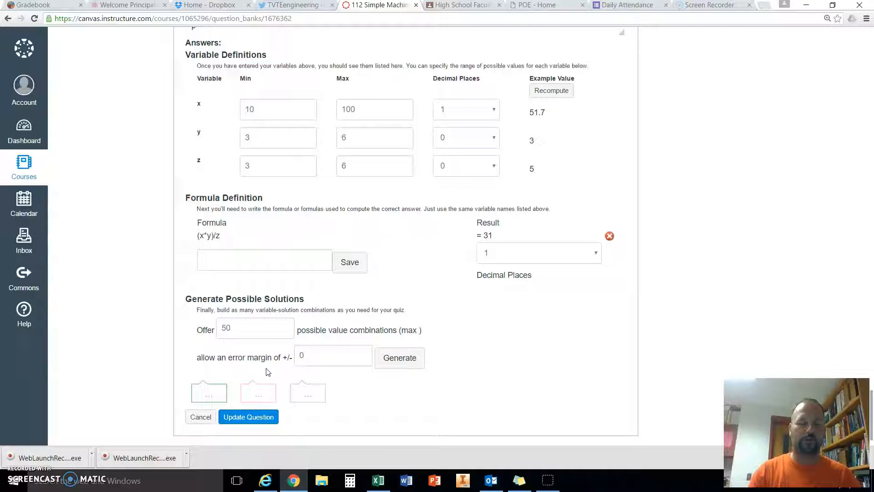
{"action": "left_click_drag", "start_coordinate": [311, 358], "coordinate": [291, 356]}
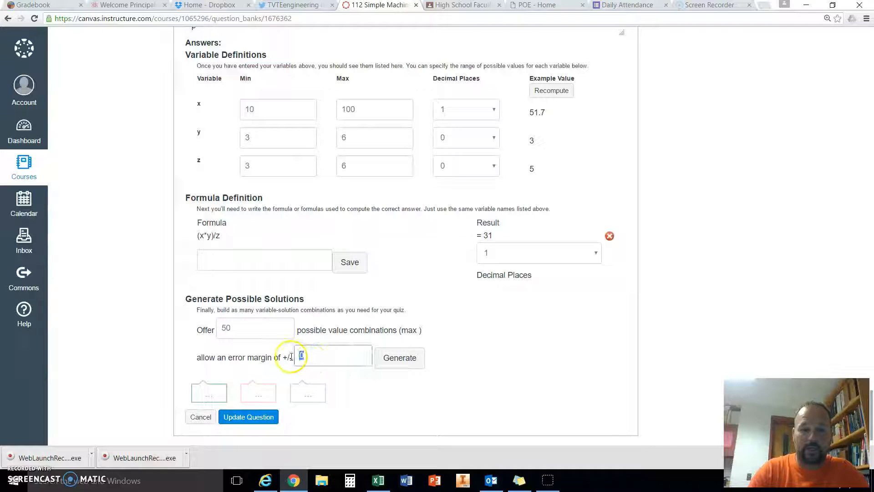
{"action": "type", "text": "10"}
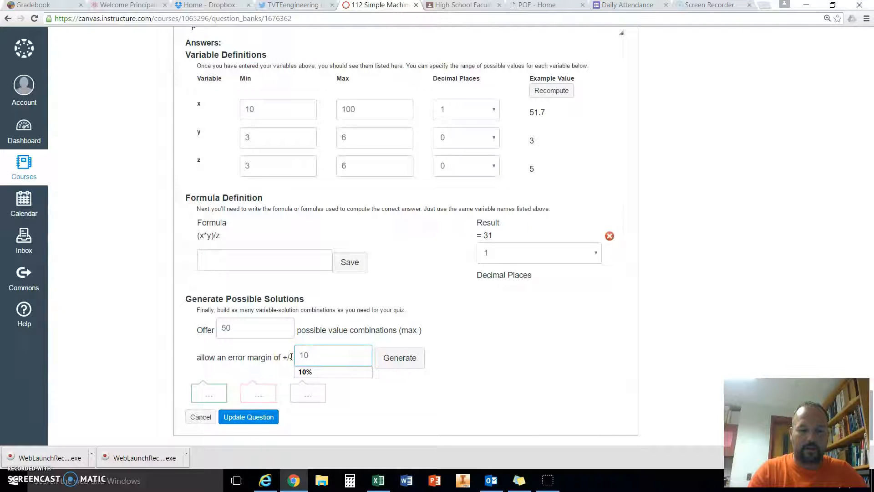
{"action": "type", "text": "%"}
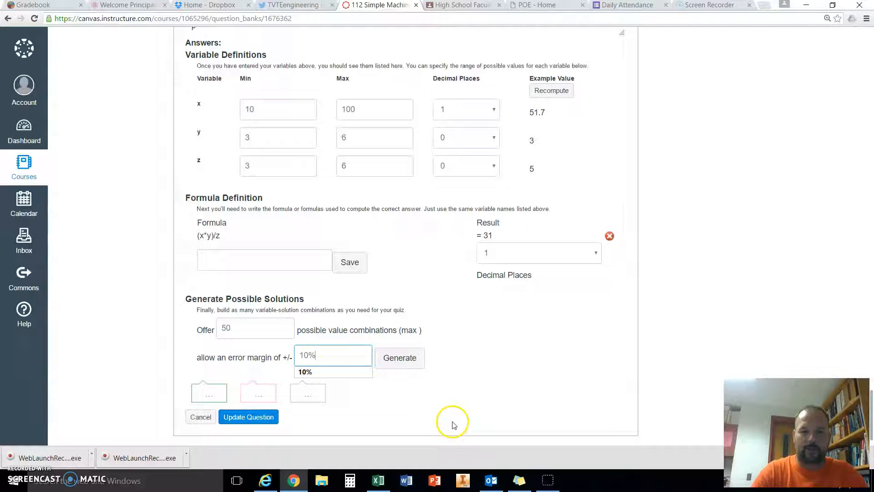
{"action": "scroll", "coordinate": [454, 416], "scroll_direction": "down", "scroll_amount": 1}
{"action": "left_click", "coordinate": [400, 327]}
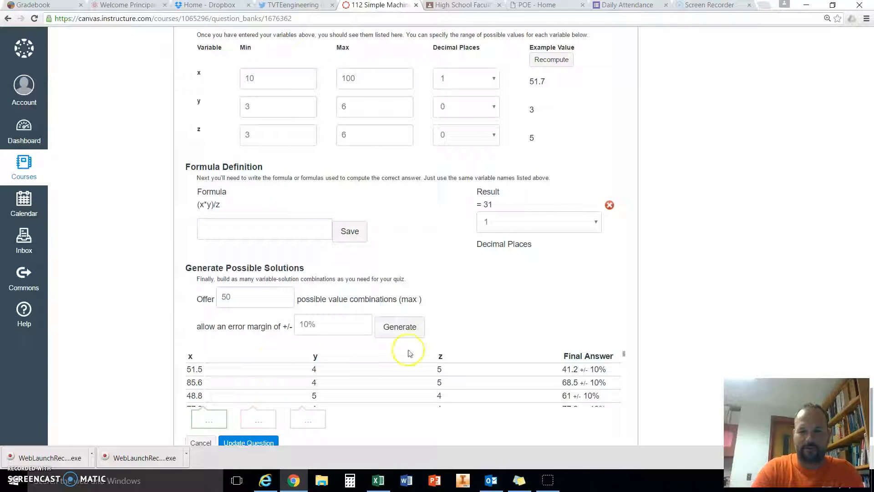
Review the generated solutions against the formula, and open and close the correct answer comments without entering any text
{"action": "scroll", "coordinate": [485, 388], "scroll_direction": "down", "scroll_amount": 1}
{"action": "scroll", "coordinate": [485, 390], "scroll_direction": "up", "scroll_amount": 2}
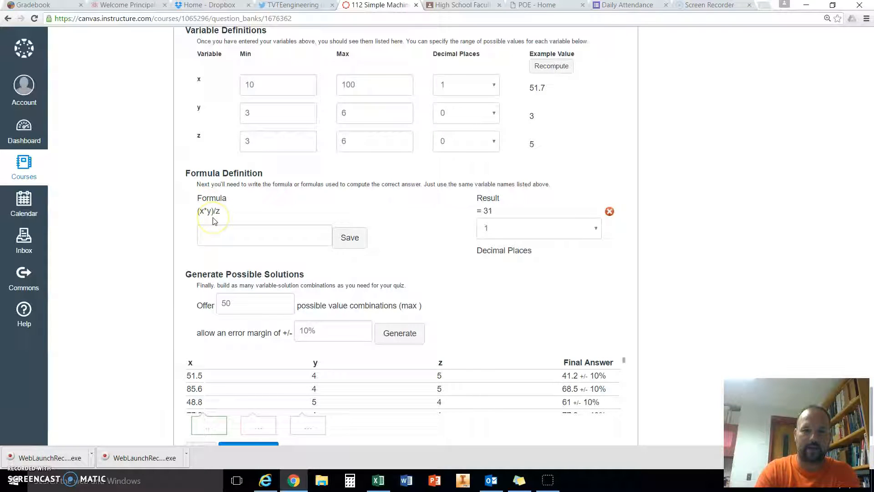
{"action": "scroll", "coordinate": [132, 290], "scroll_direction": "down", "scroll_amount": 2}
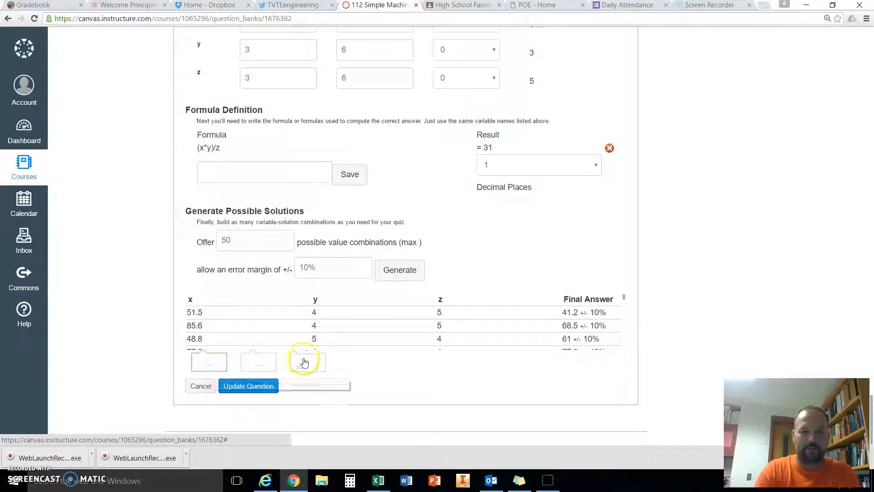
{"action": "left_click", "coordinate": [210, 371]}
{"action": "scroll", "coordinate": [128, 364], "scroll_direction": "down", "scroll_amount": 4}
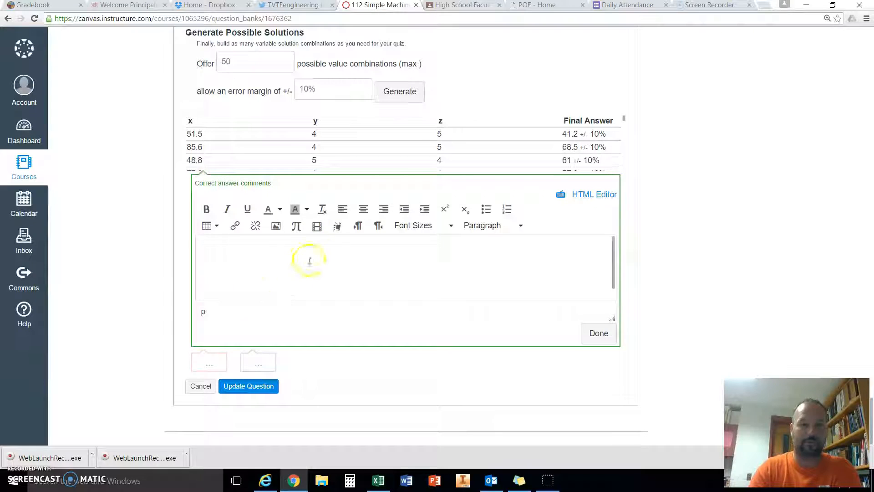
{"action": "left_click", "coordinate": [598, 333]}
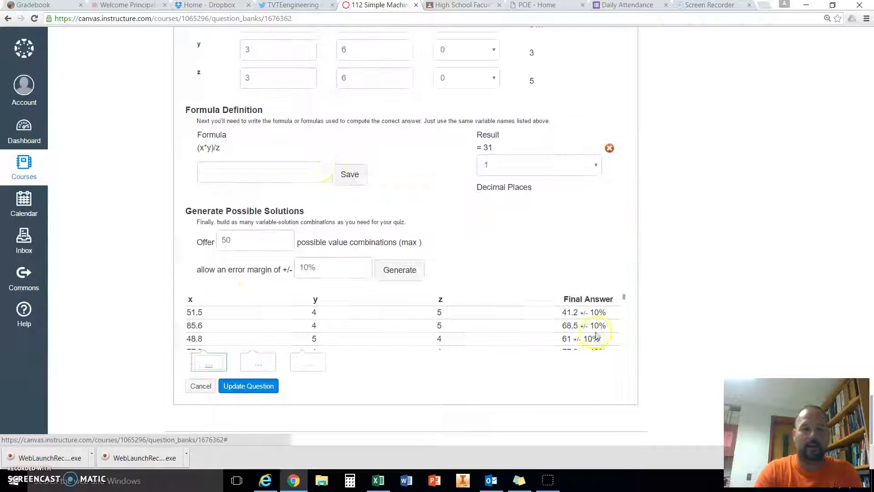
Add the wrong answer comment "remember to arrange the formula properly."
{"action": "left_click", "coordinate": [254, 366]}
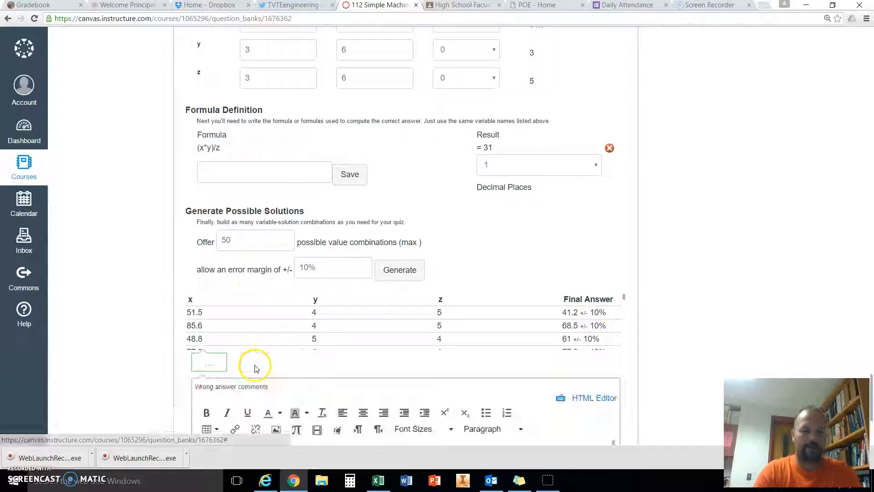
{"action": "scroll", "coordinate": [132, 391], "scroll_direction": "down", "scroll_amount": 4}
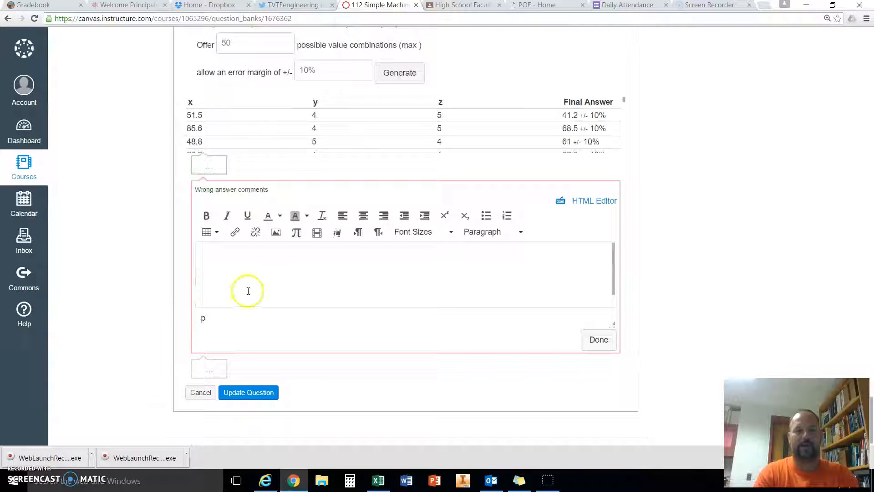
{"action": "type", "text": "rememb"}
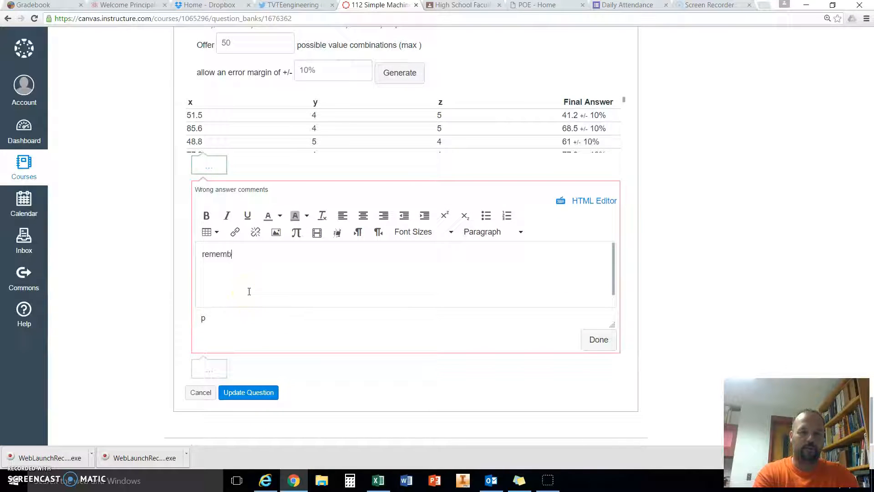
{"action": "type", "text": "er to arrange the formula properly."}
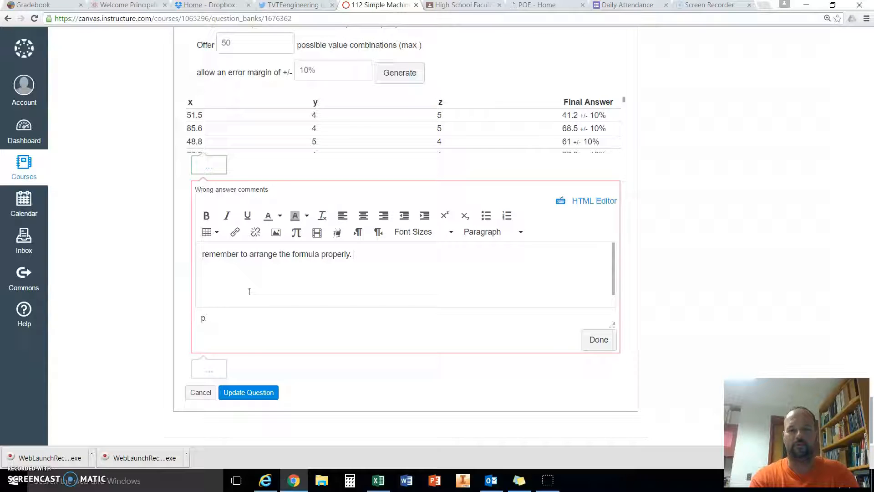
{"action": "left_click", "coordinate": [591, 338]}
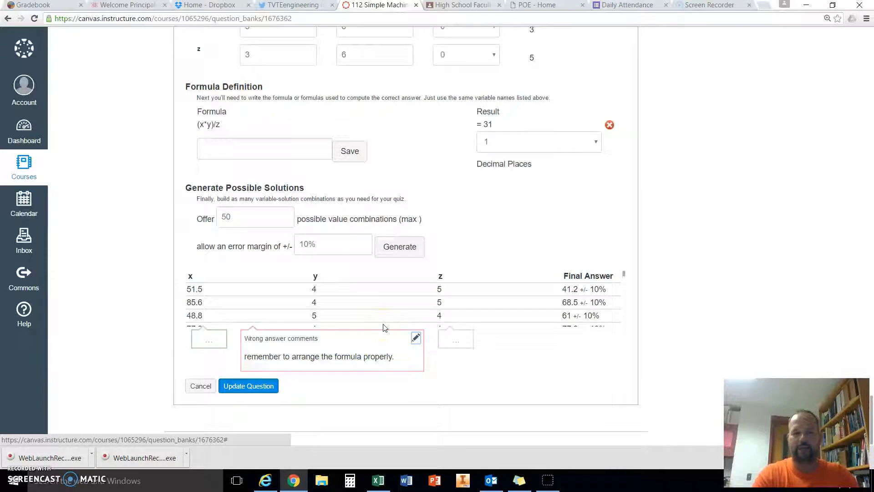
Check the general answer comments, leave them empty, and save the question with Update Question
{"action": "left_click", "coordinate": [456, 342]}
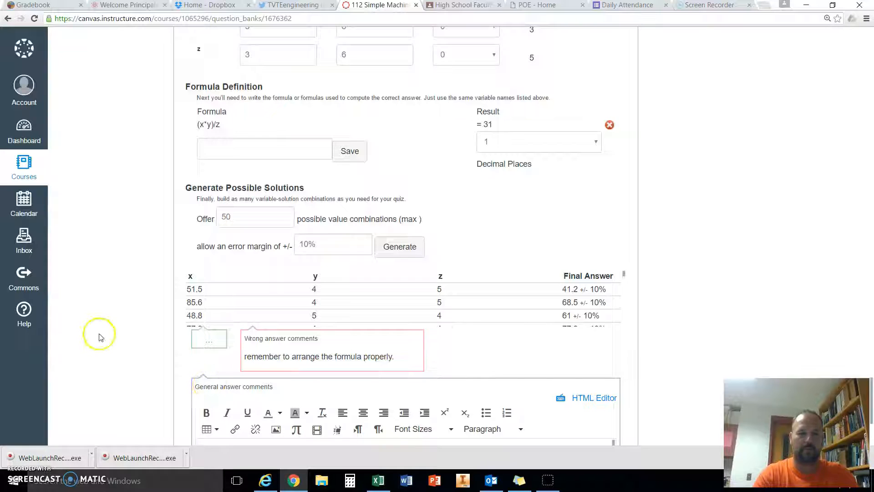
{"action": "scroll", "coordinate": [100, 338], "scroll_direction": "down", "scroll_amount": 4}
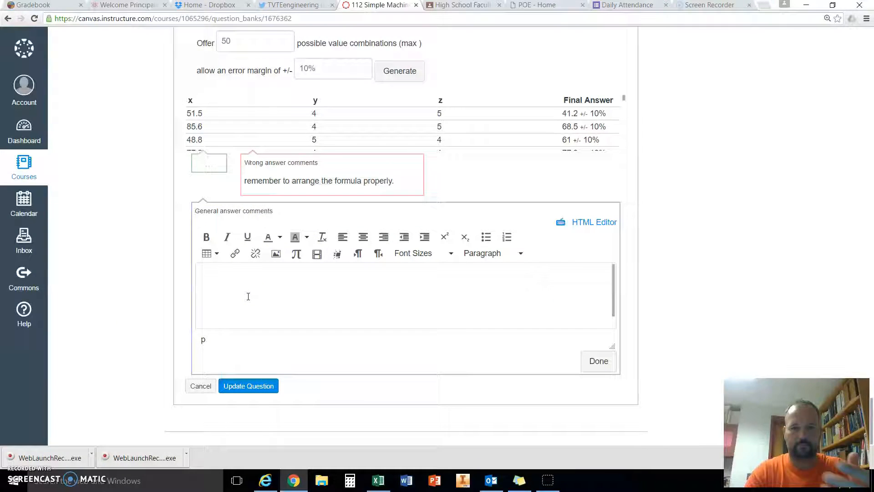
{"action": "left_click", "coordinate": [596, 363]}
{"action": "left_click", "coordinate": [254, 387]}
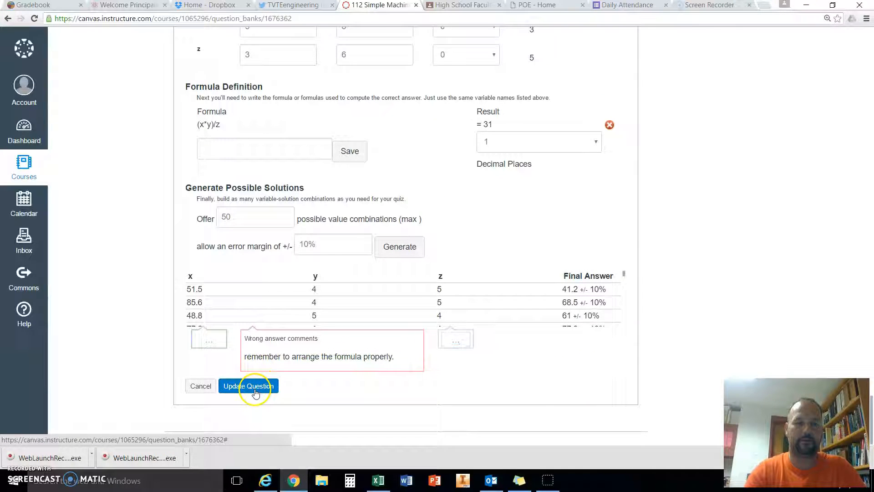